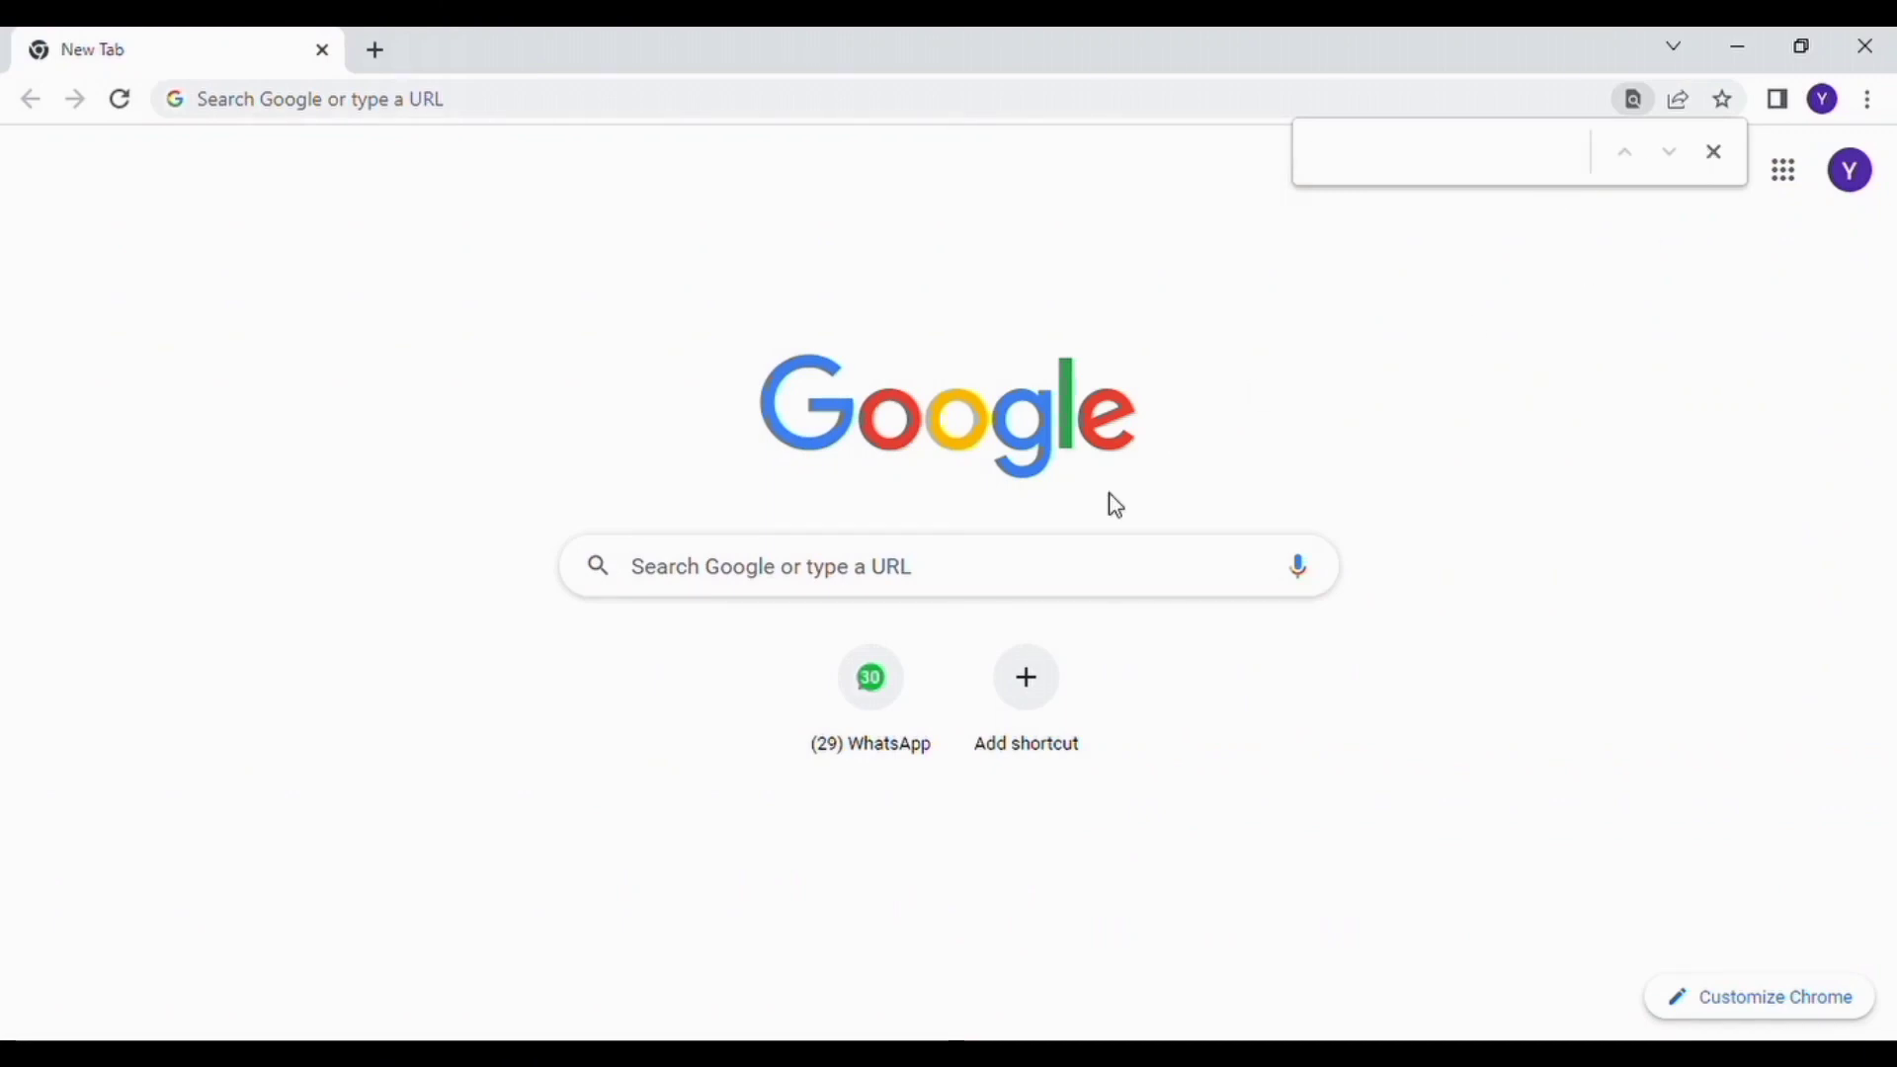
Search Google for "ekspor impor indonesia".
click(767, 591)
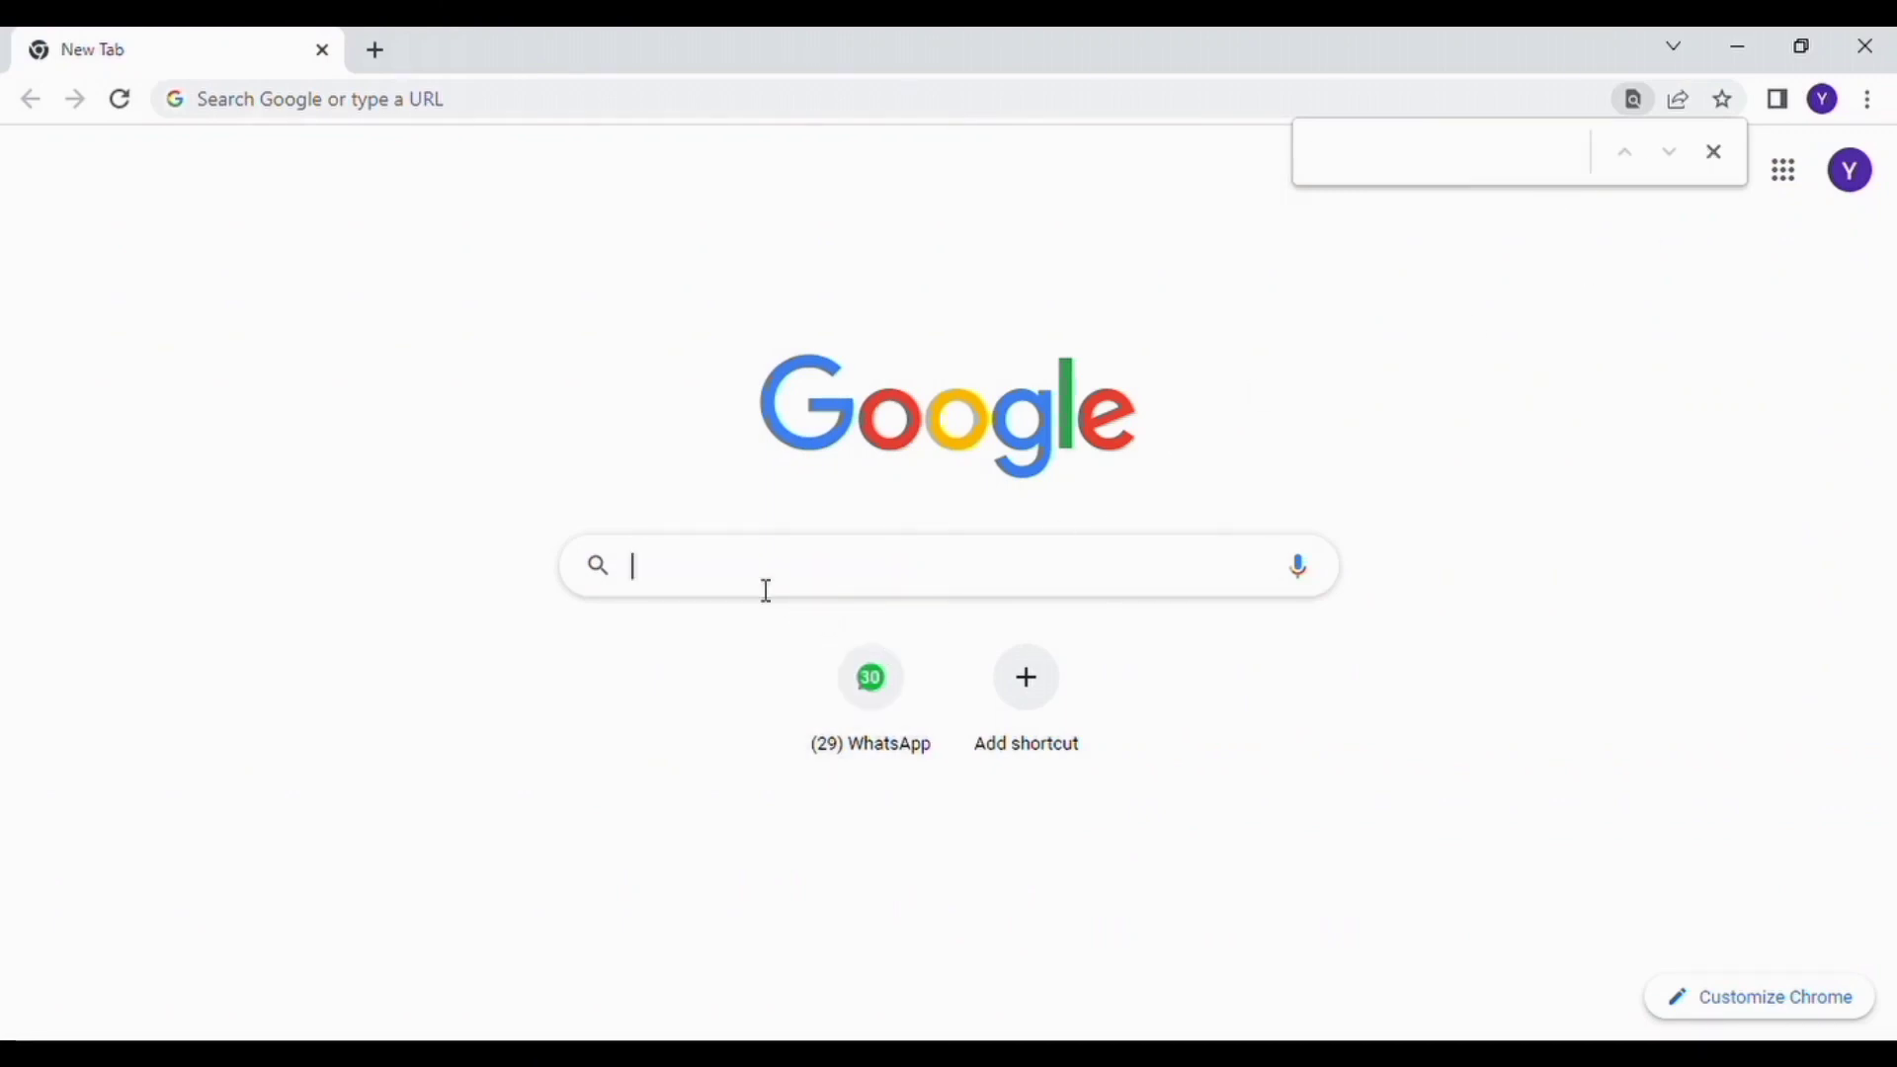
text(ekspor i)
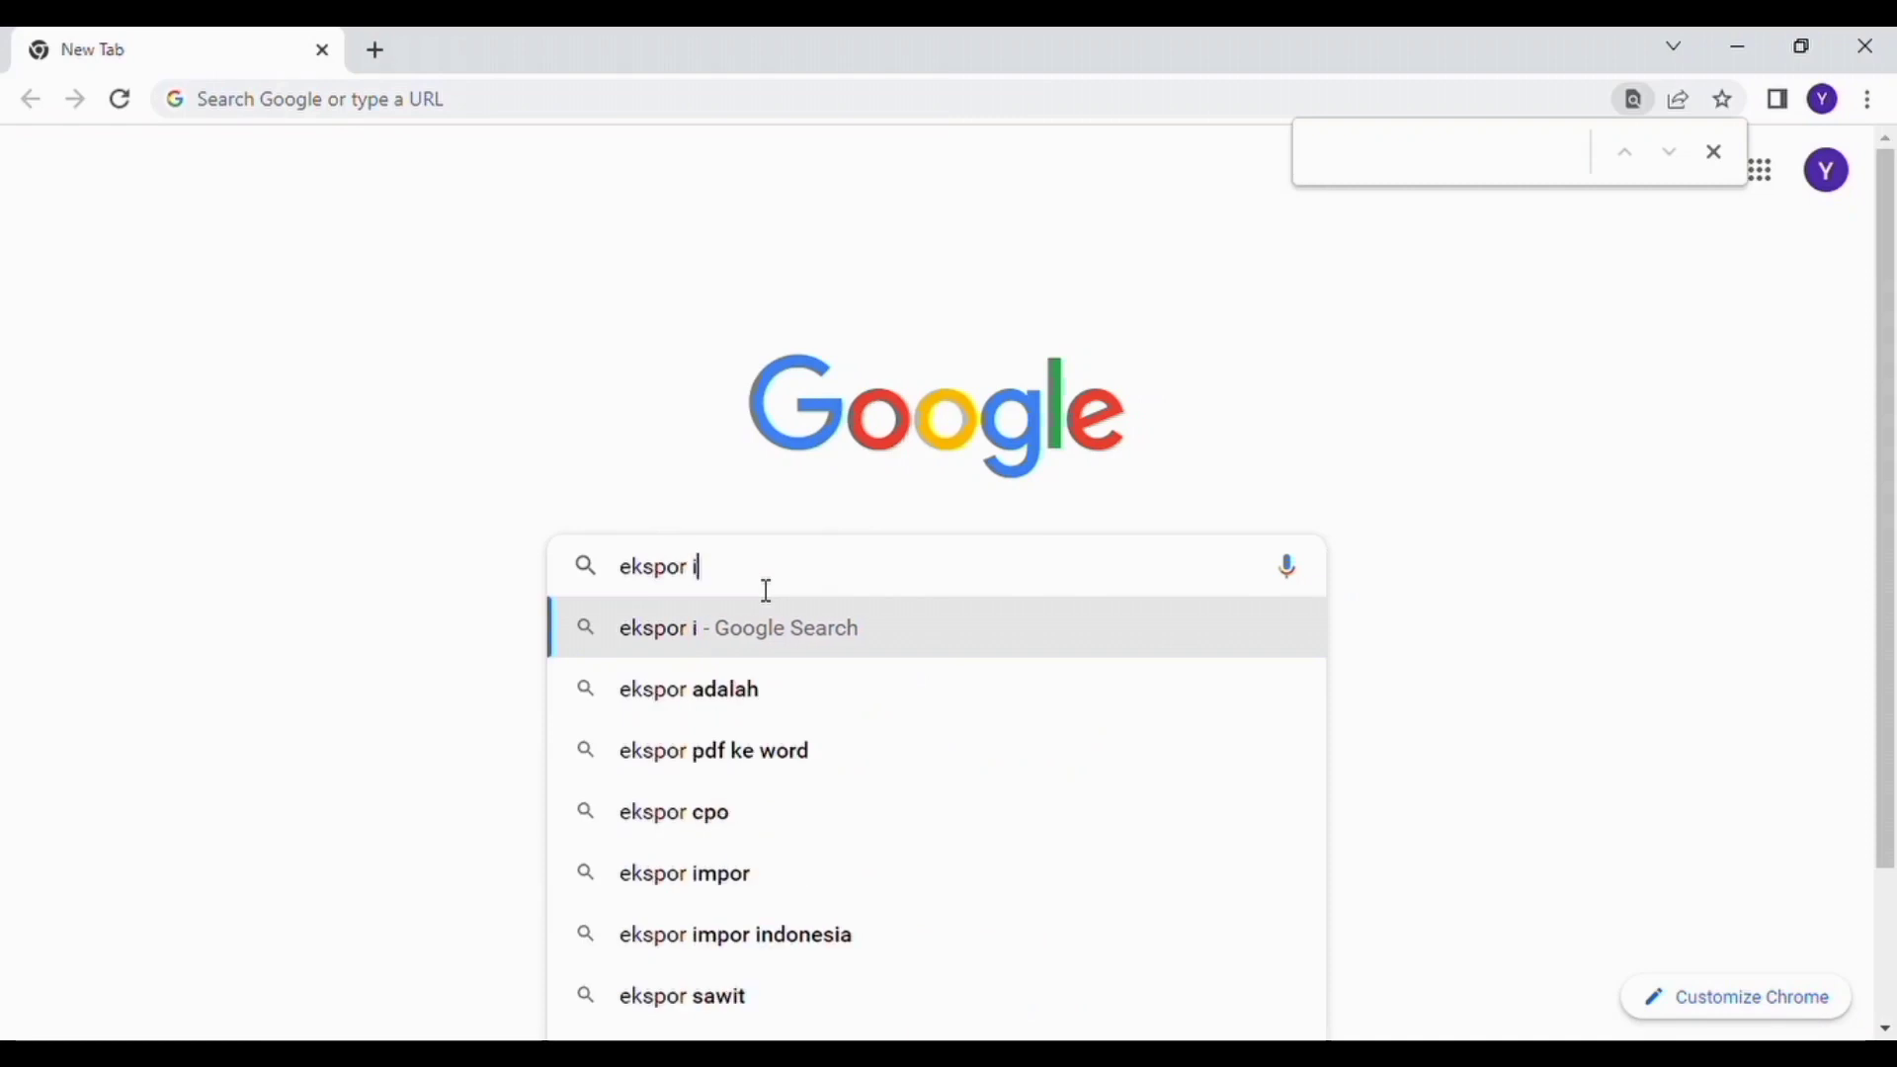
text(mpor in)
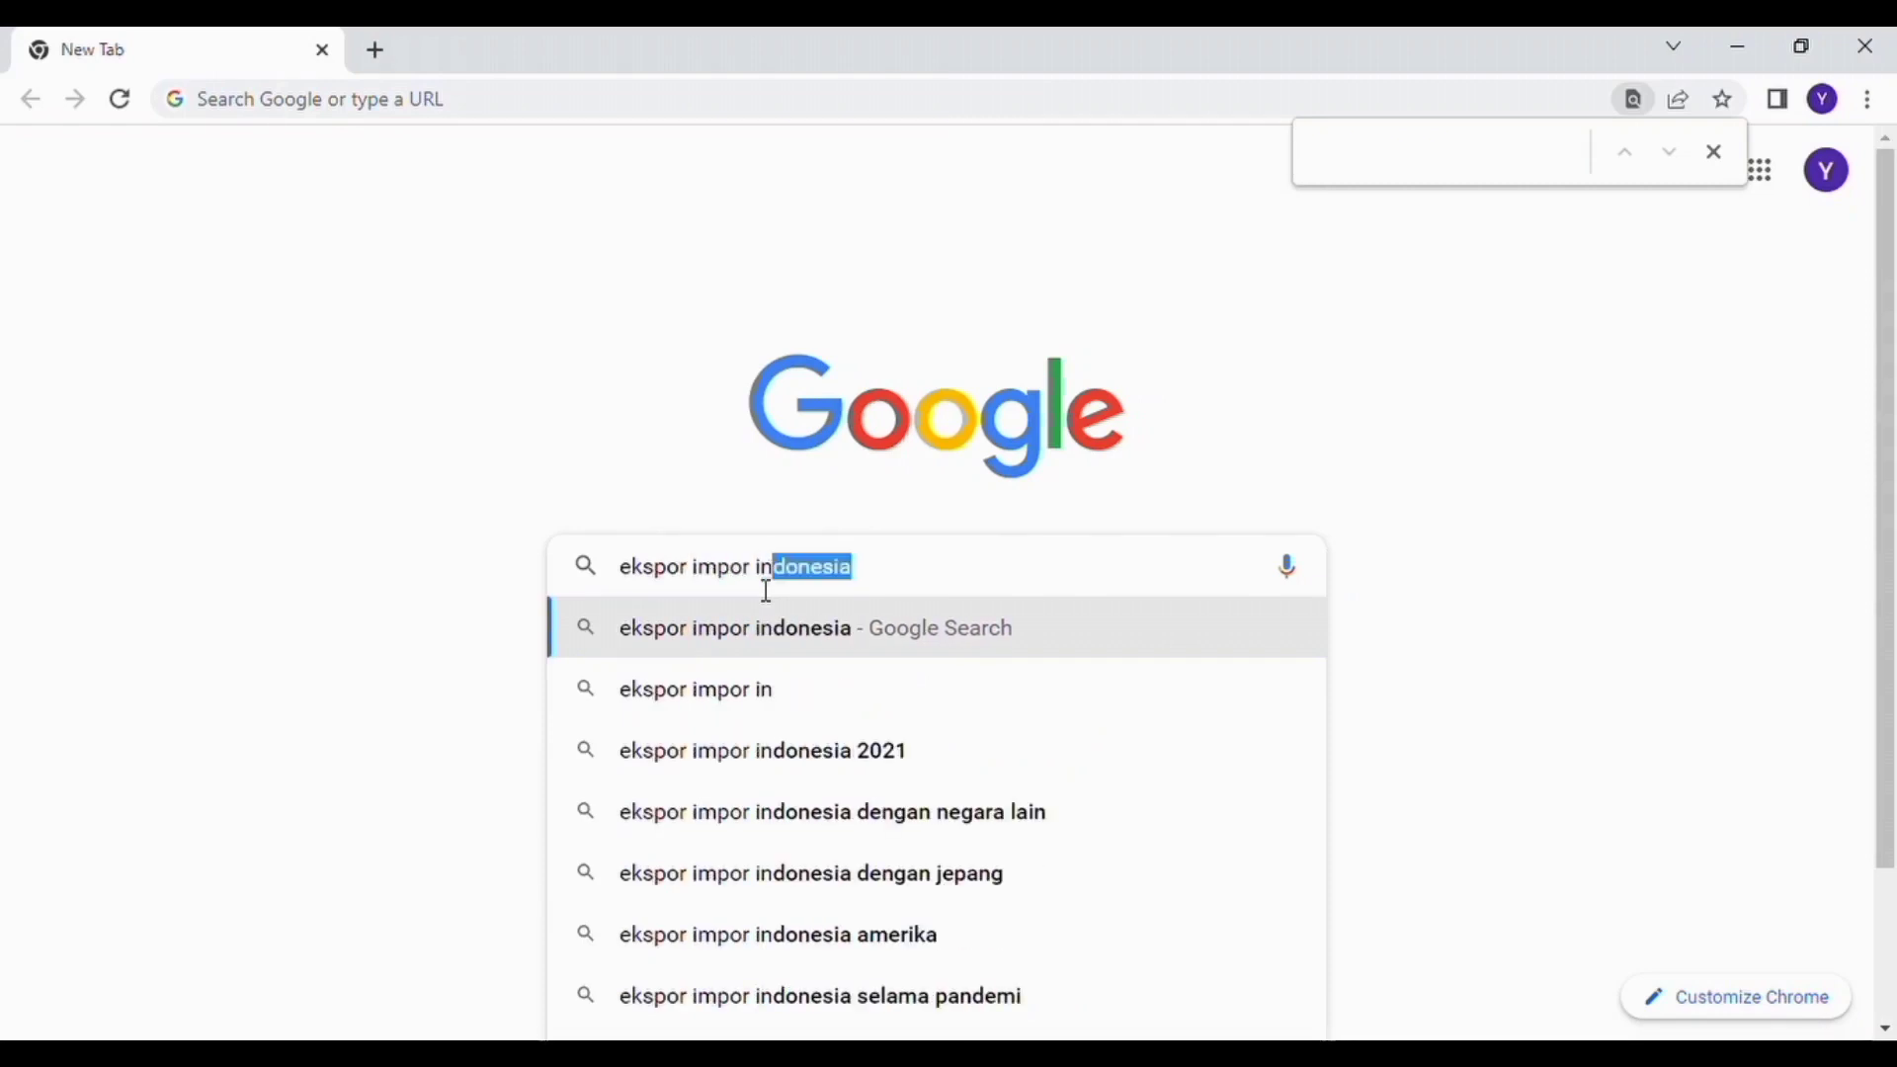
text(donesi)
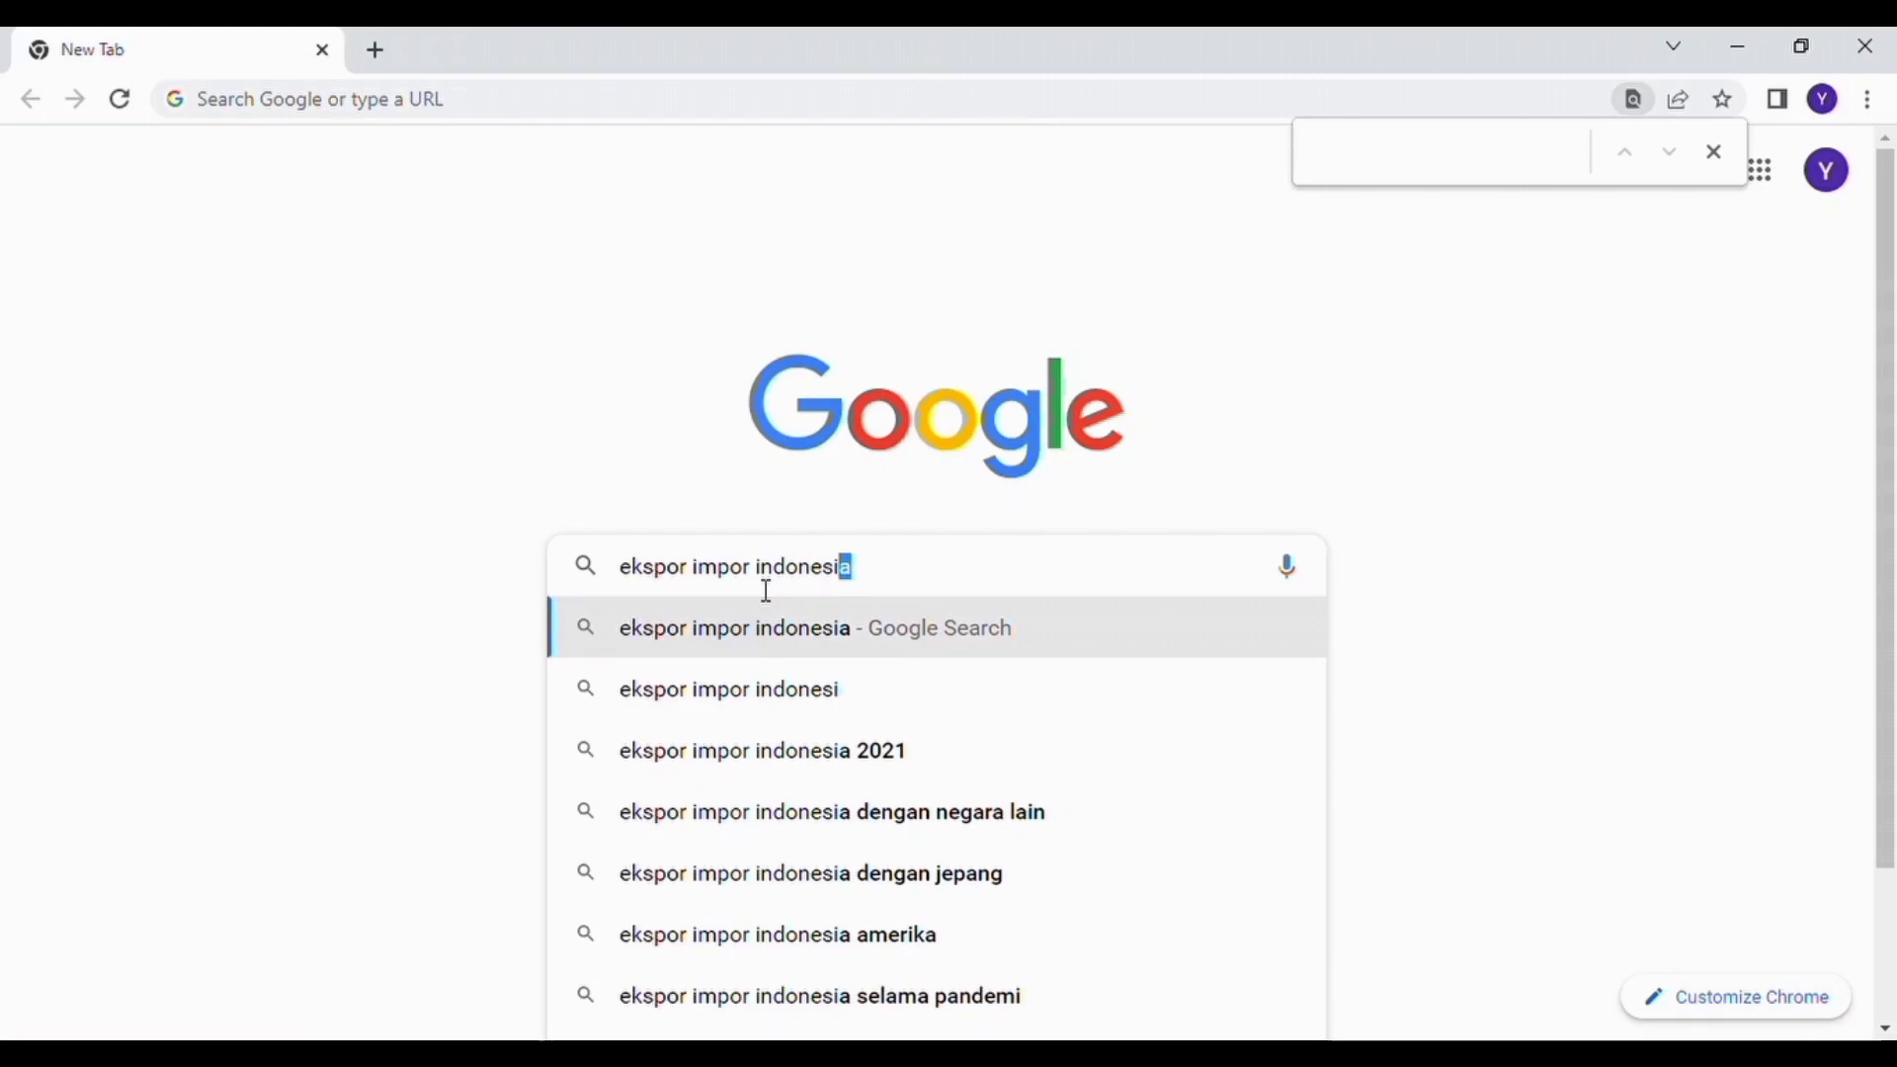
key(Return)
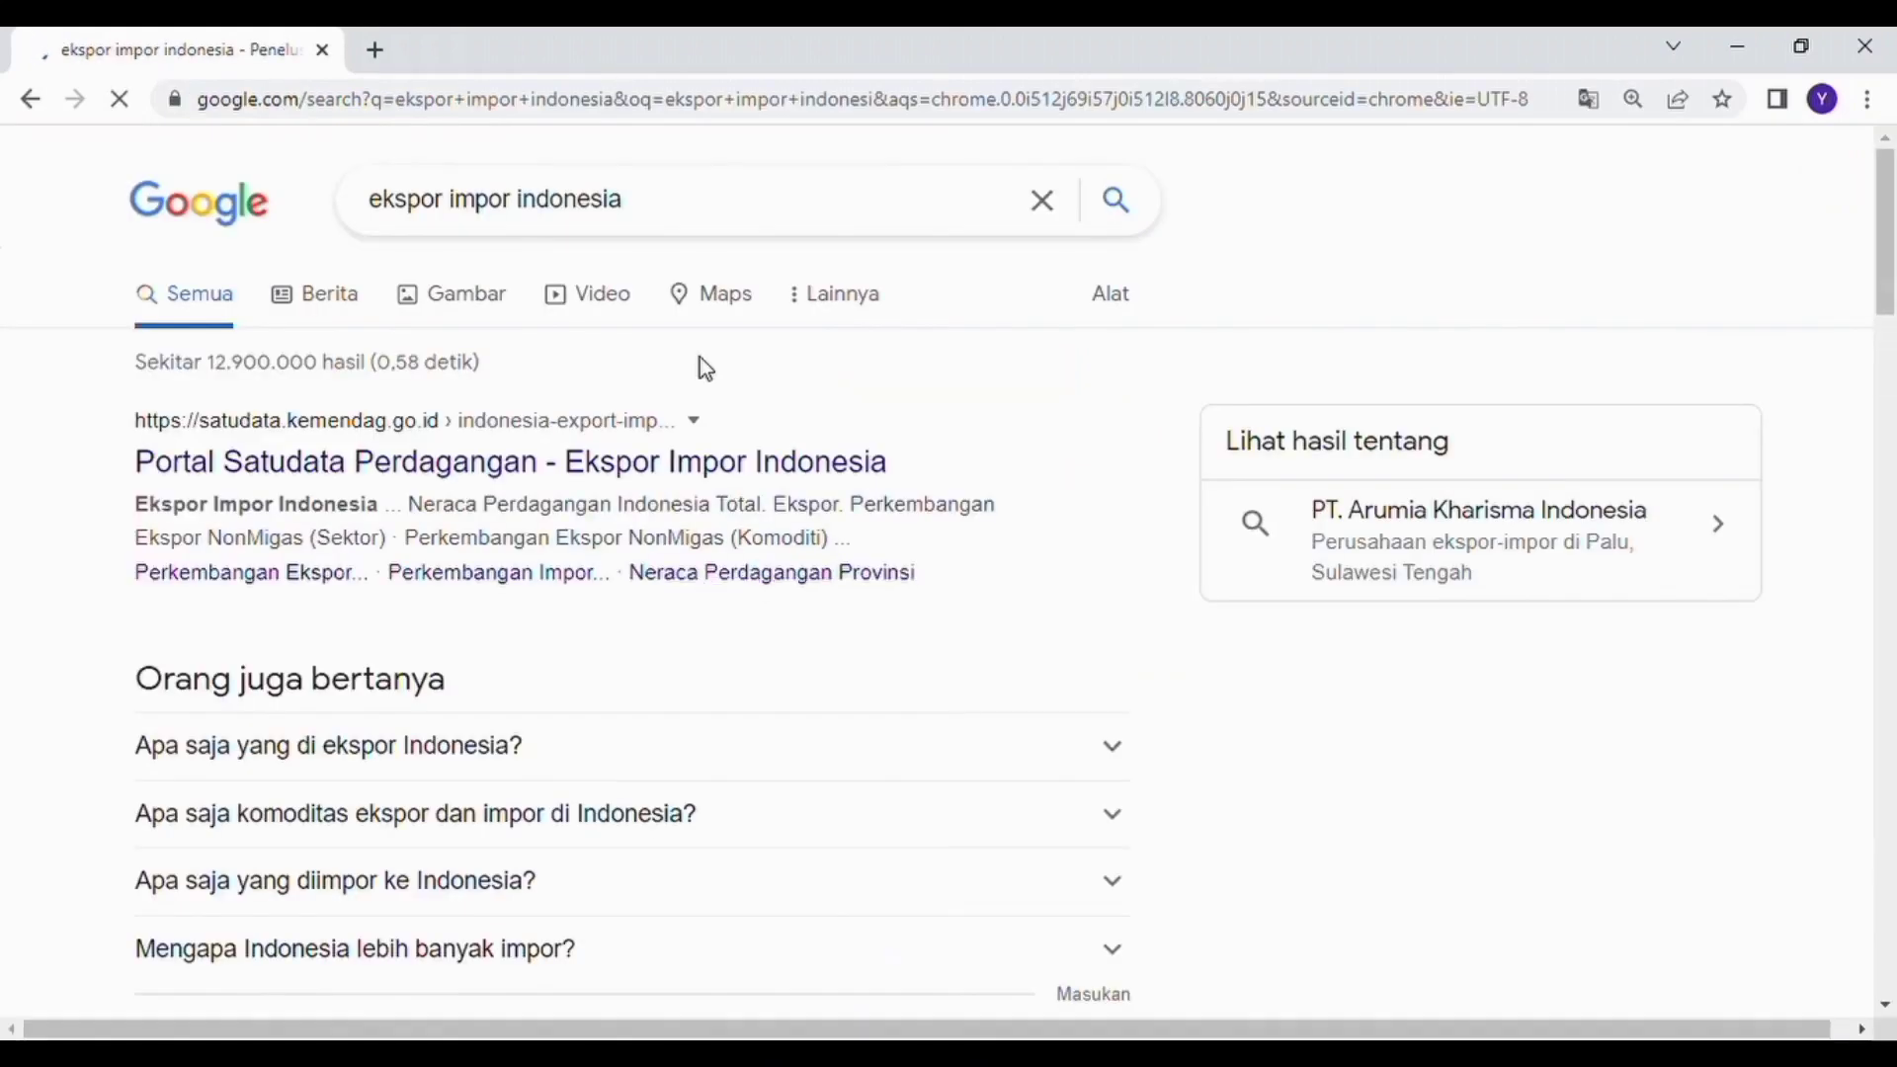
Open the Badan Pusat Statistik Ekspor-Impor result and view Grafik 3 on page 15 of the Impor Menurut Moda Transportasi 2019-2020 publication.
scroll(1294, 494, down, 5)
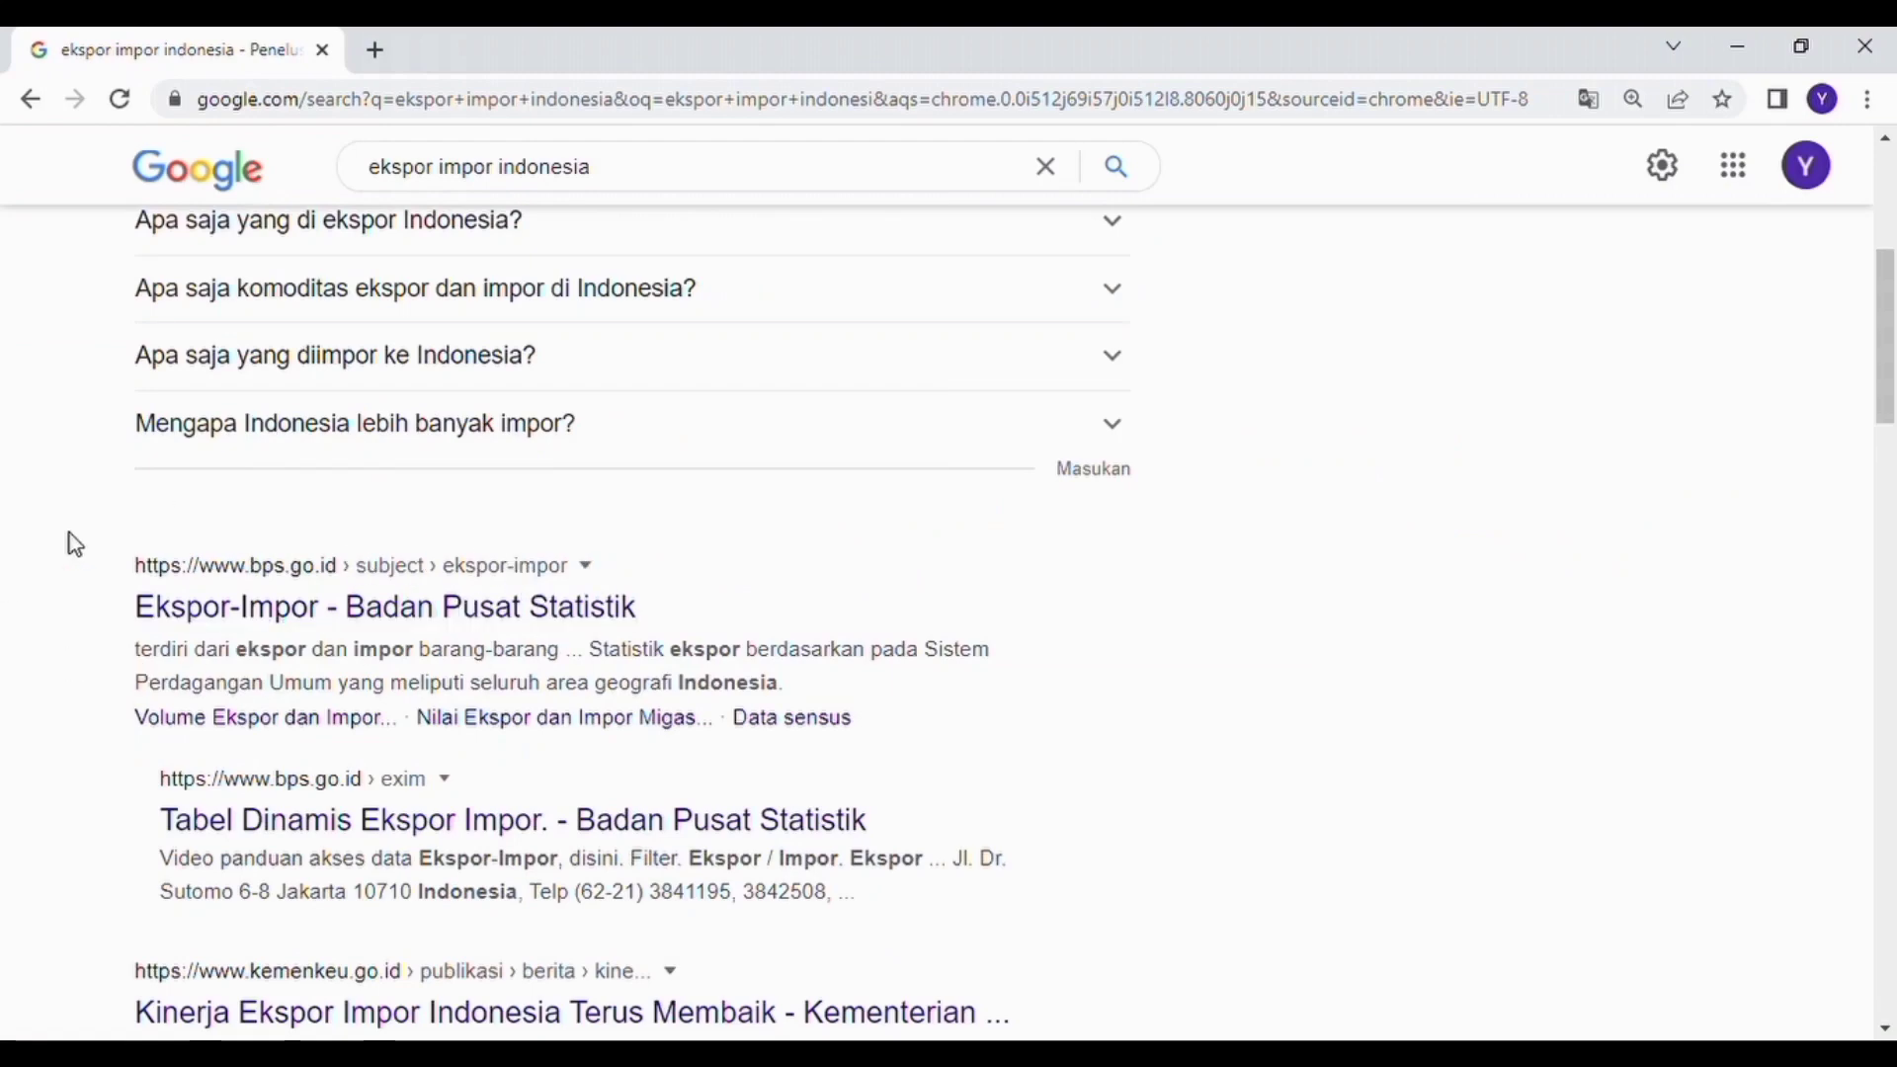
click(303, 614)
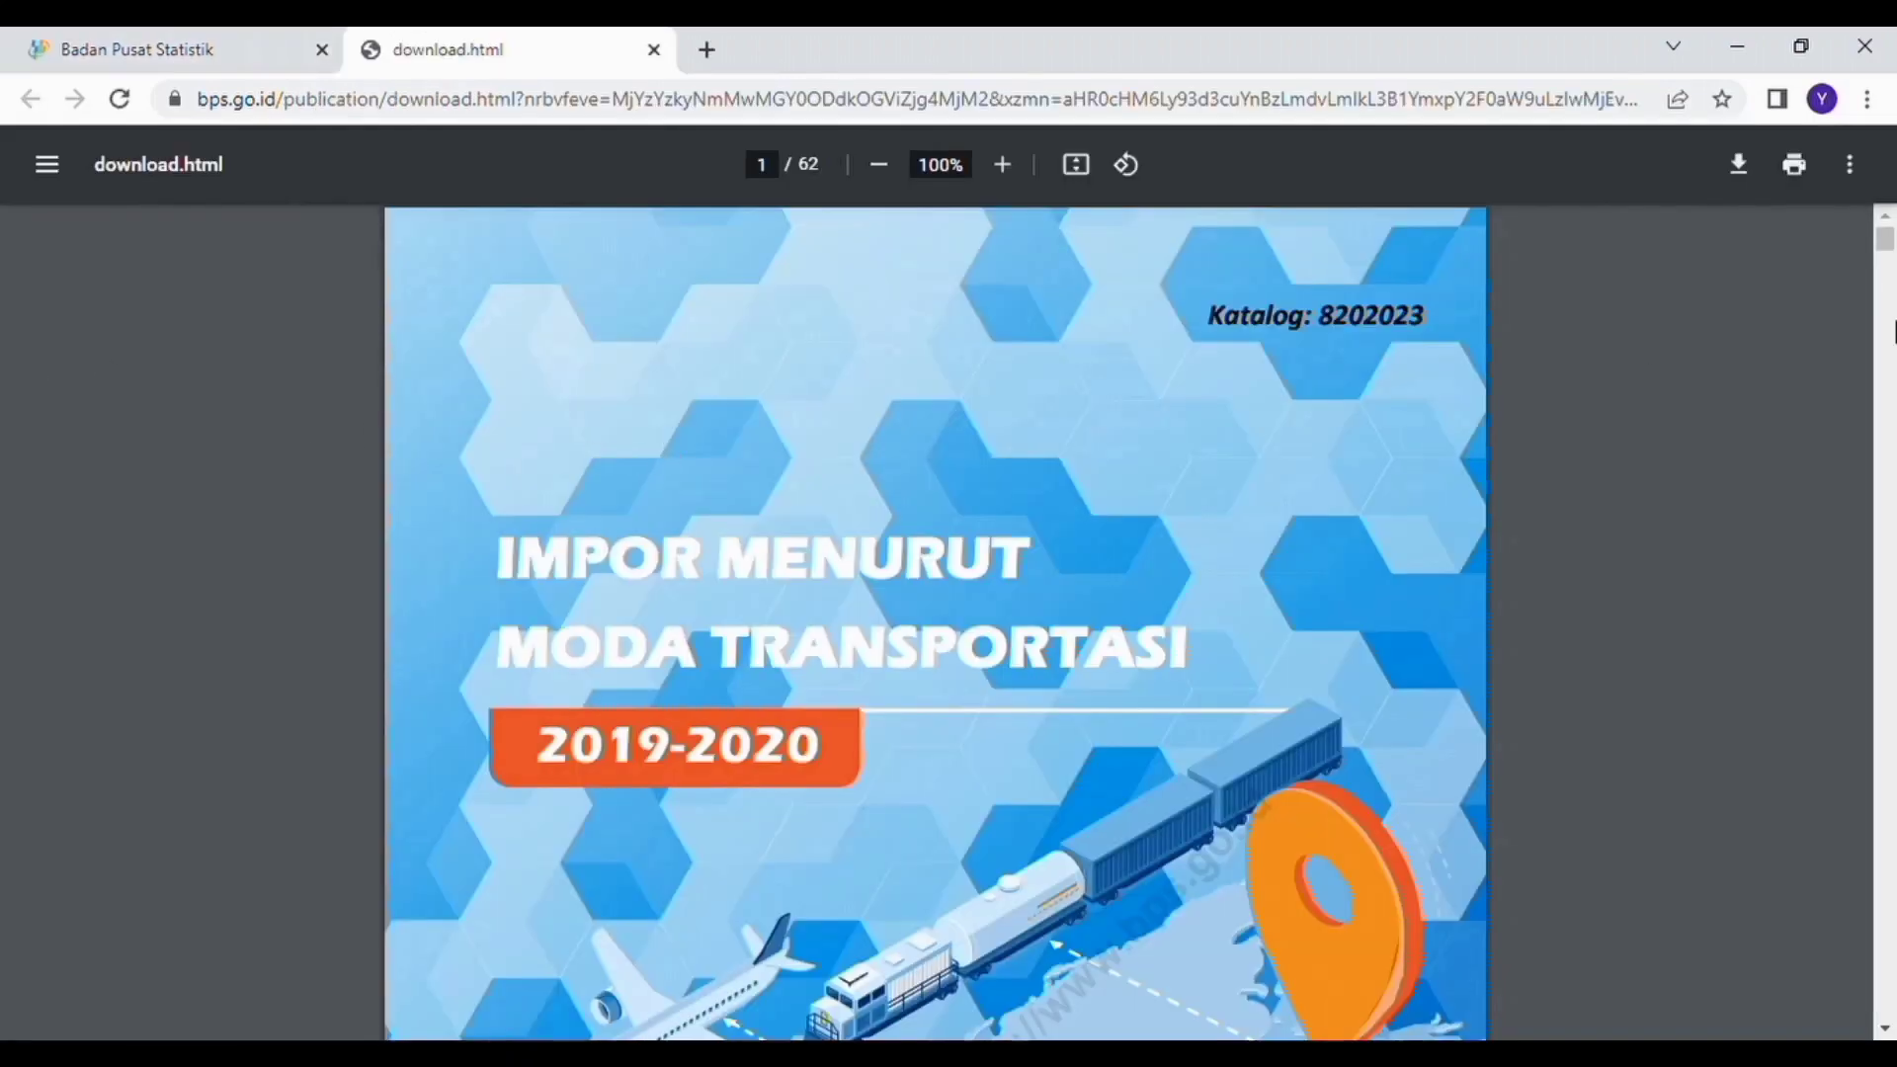
drag(1887, 267, 1887, 428)
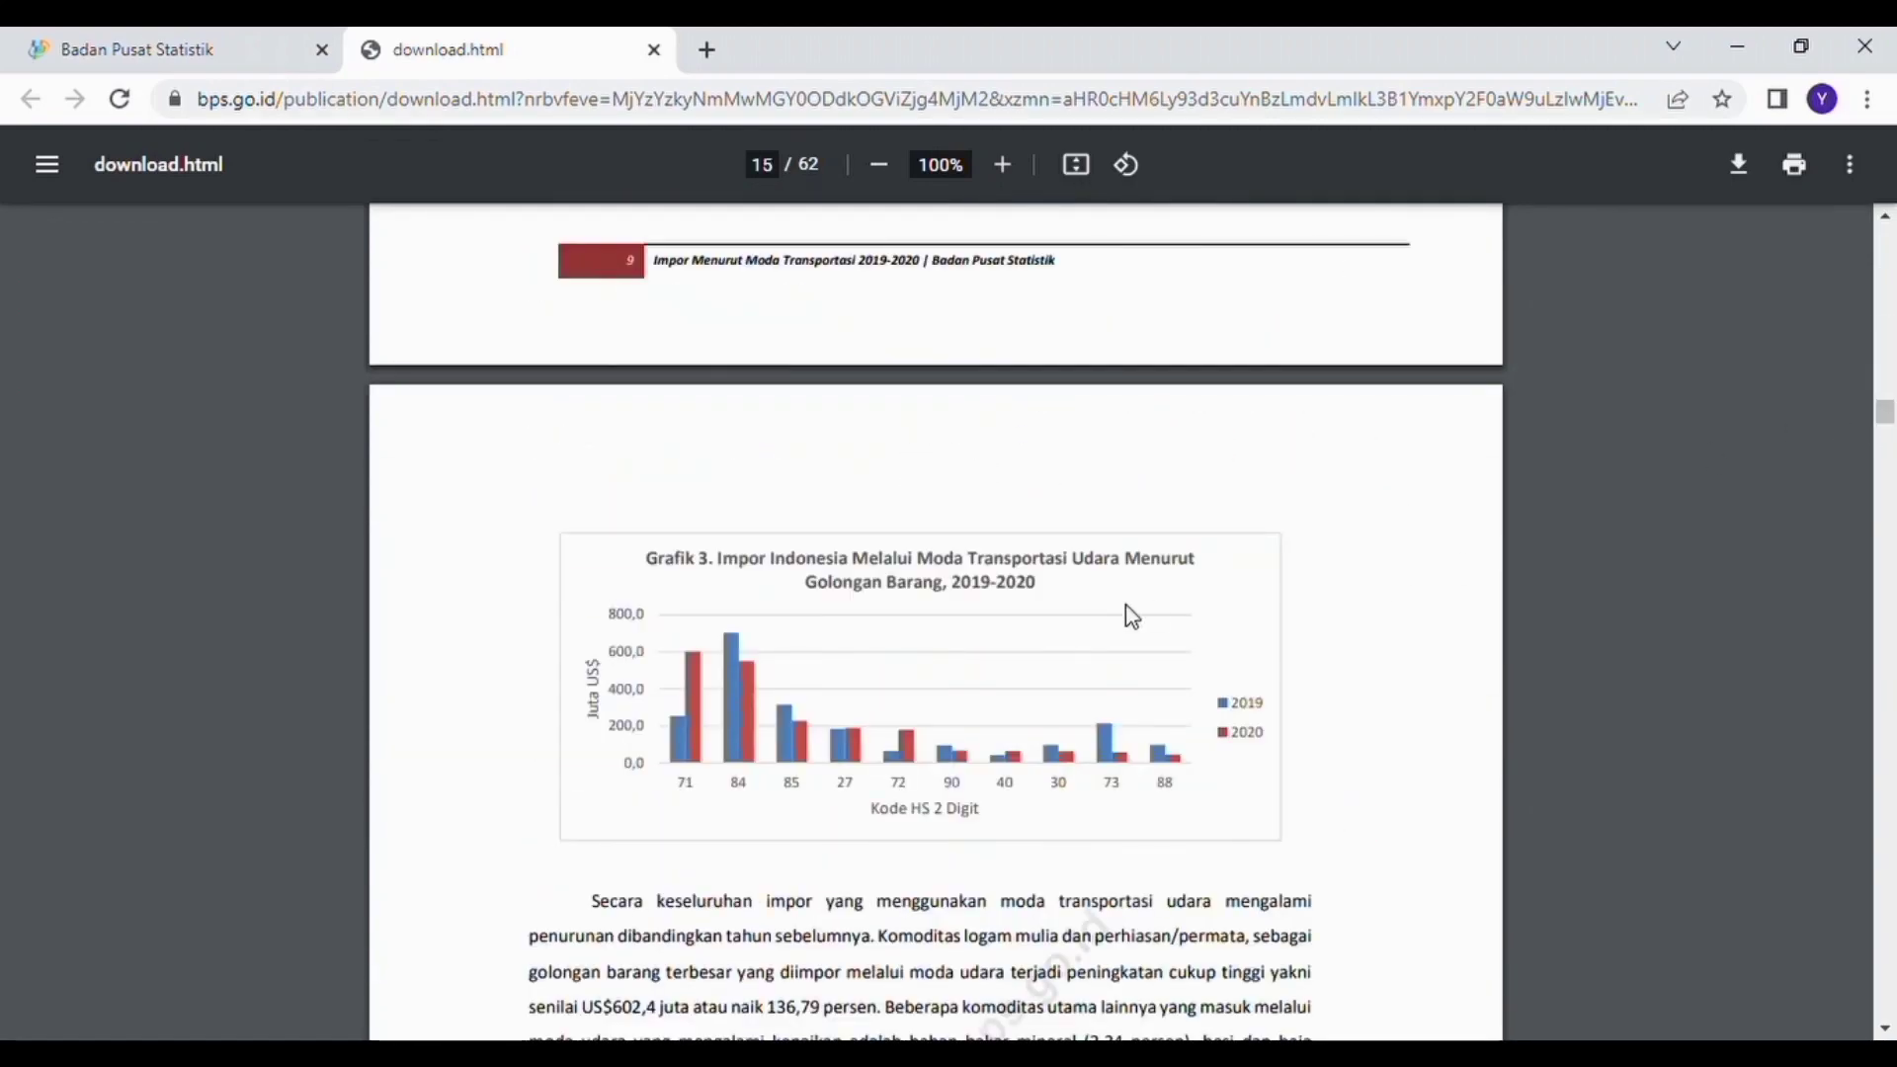
drag(1886, 418, 1886, 423)
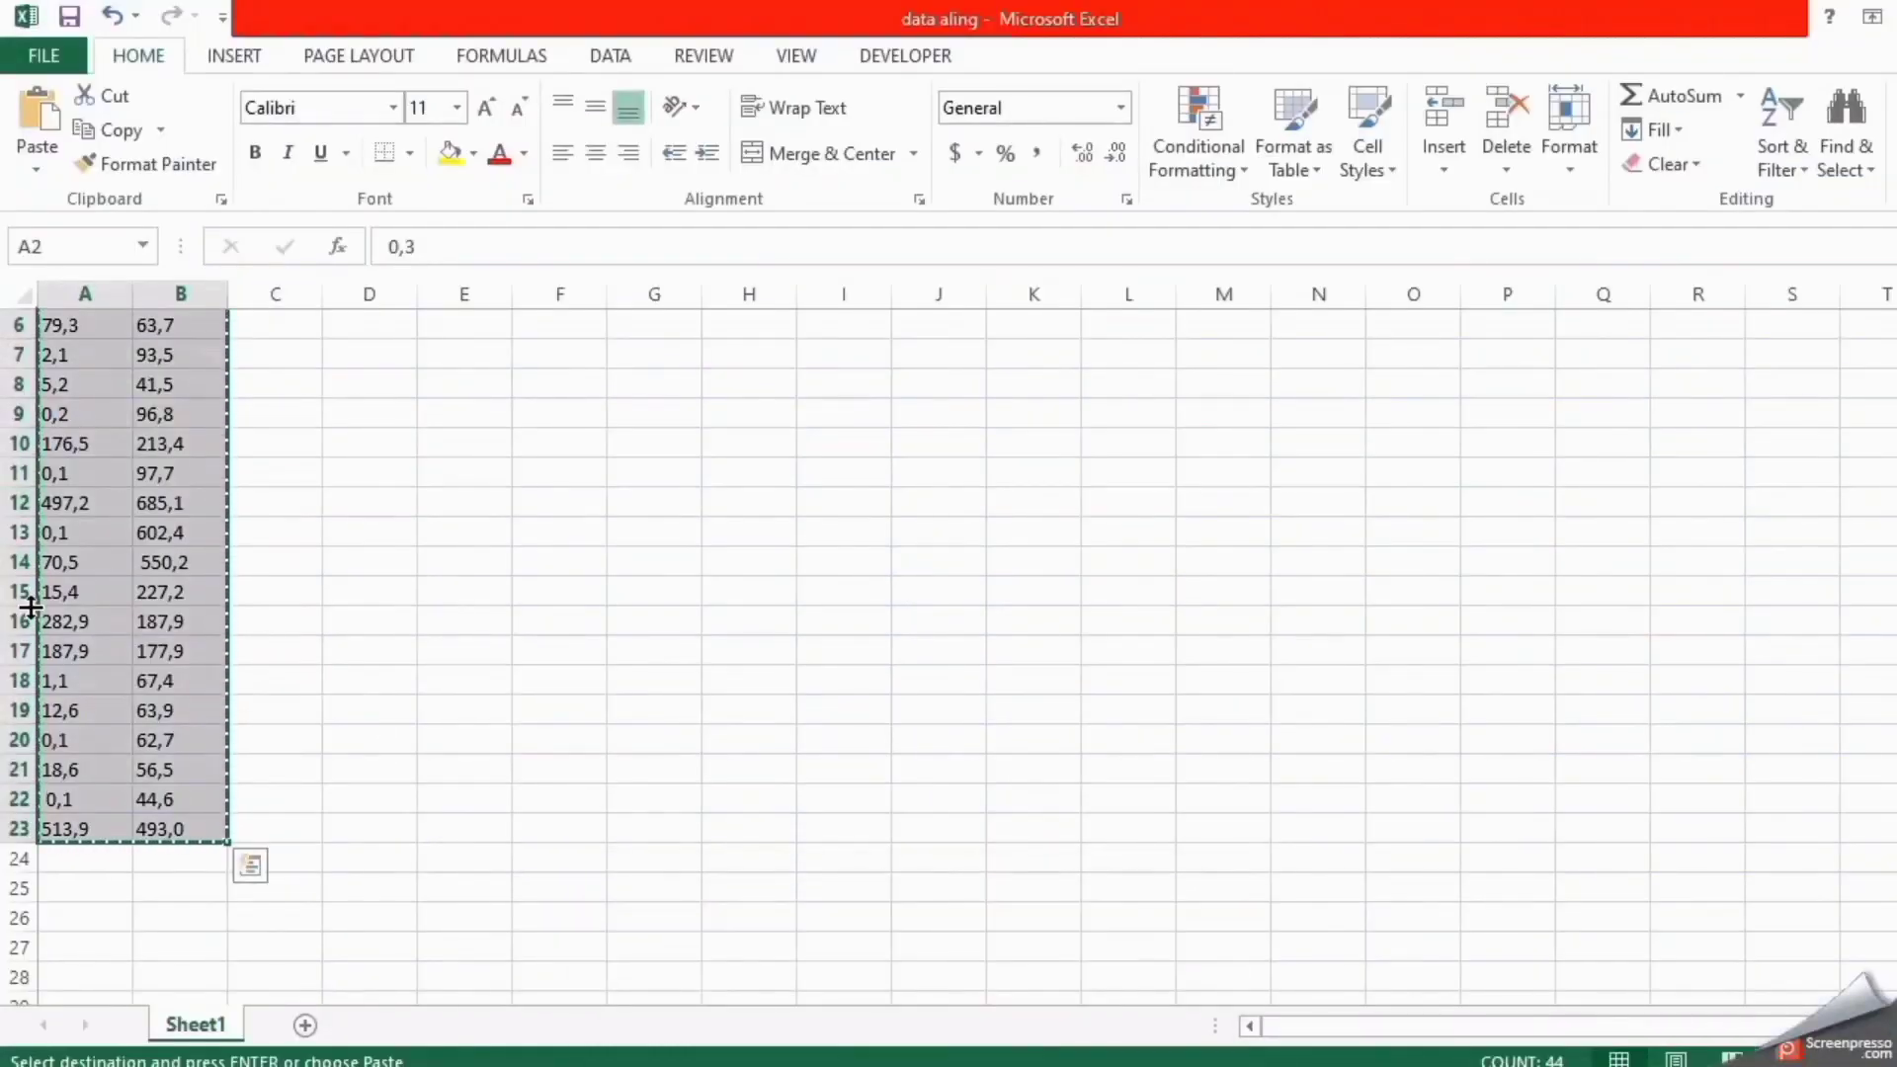
In the Excel workbook "data aling", copy the X and Y values in cells A2:B23.
right_click(192, 500)
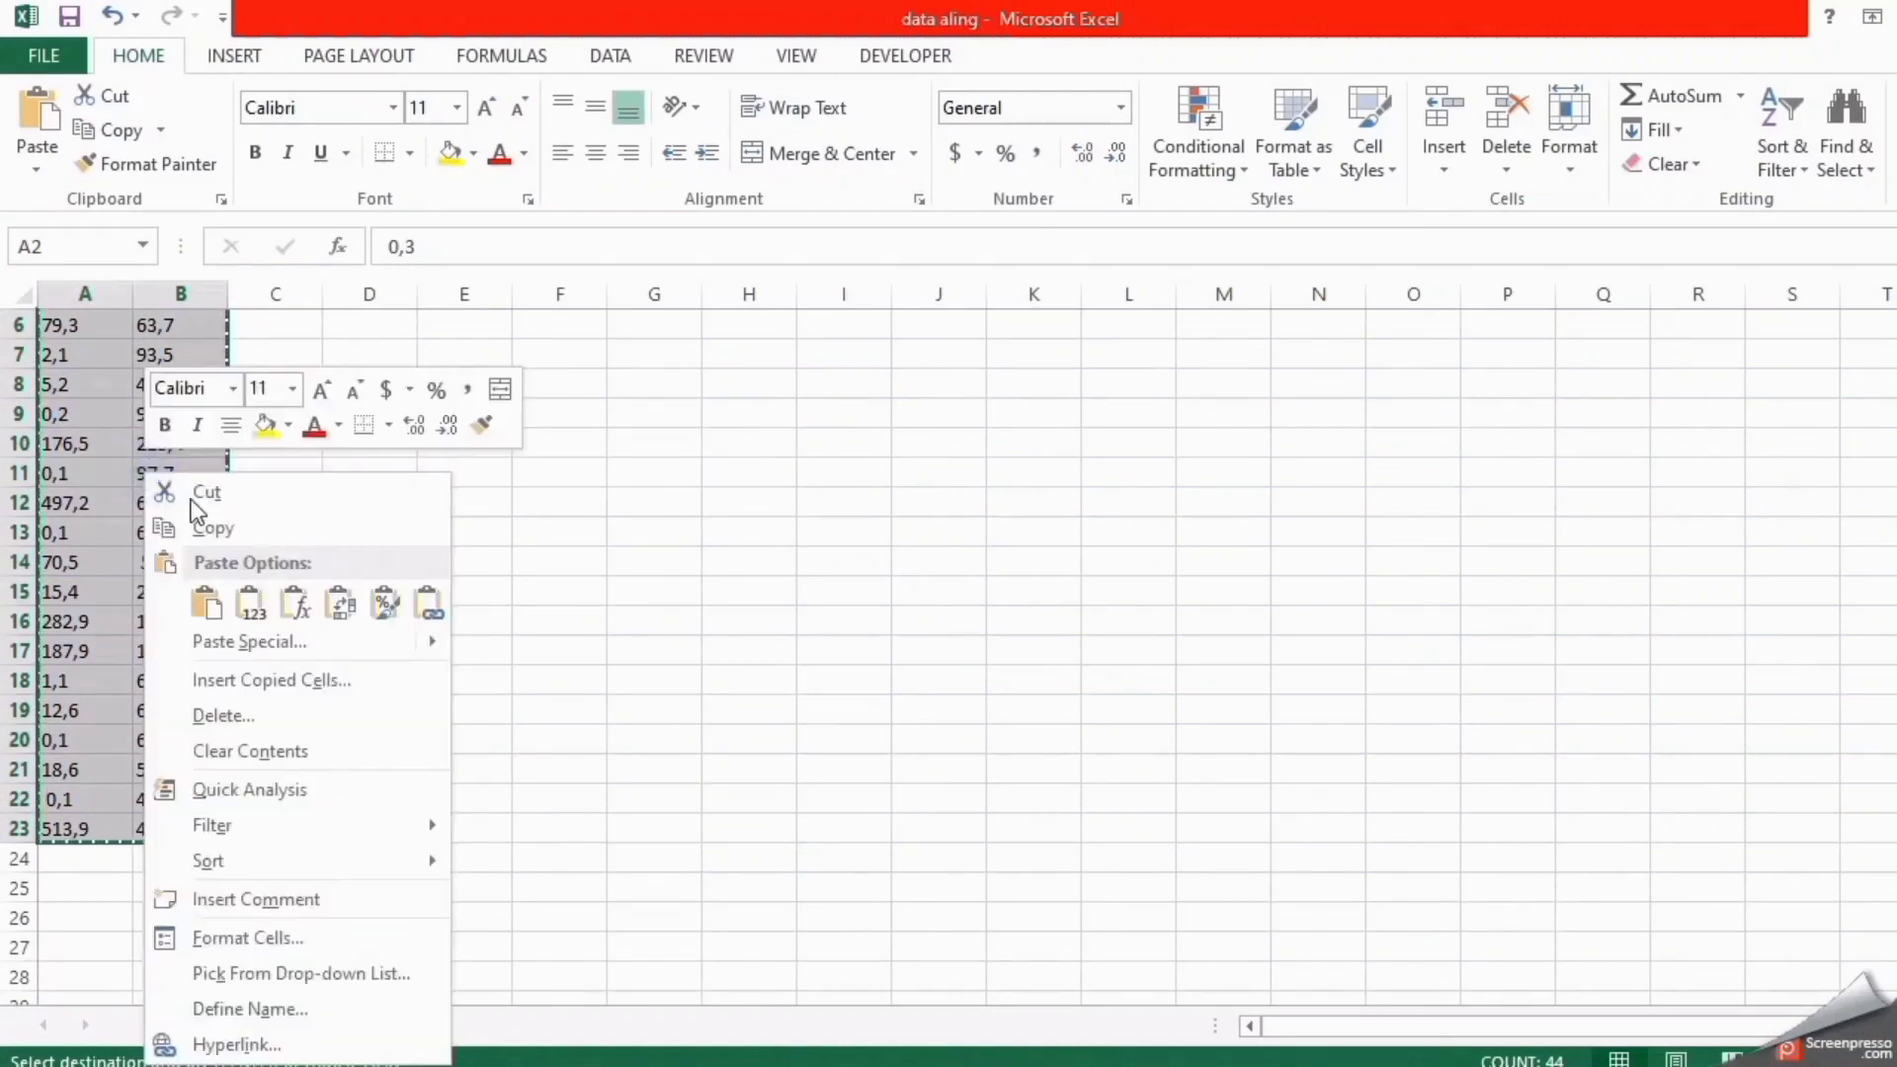
click(211, 529)
scroll(212, 529, up, 2)
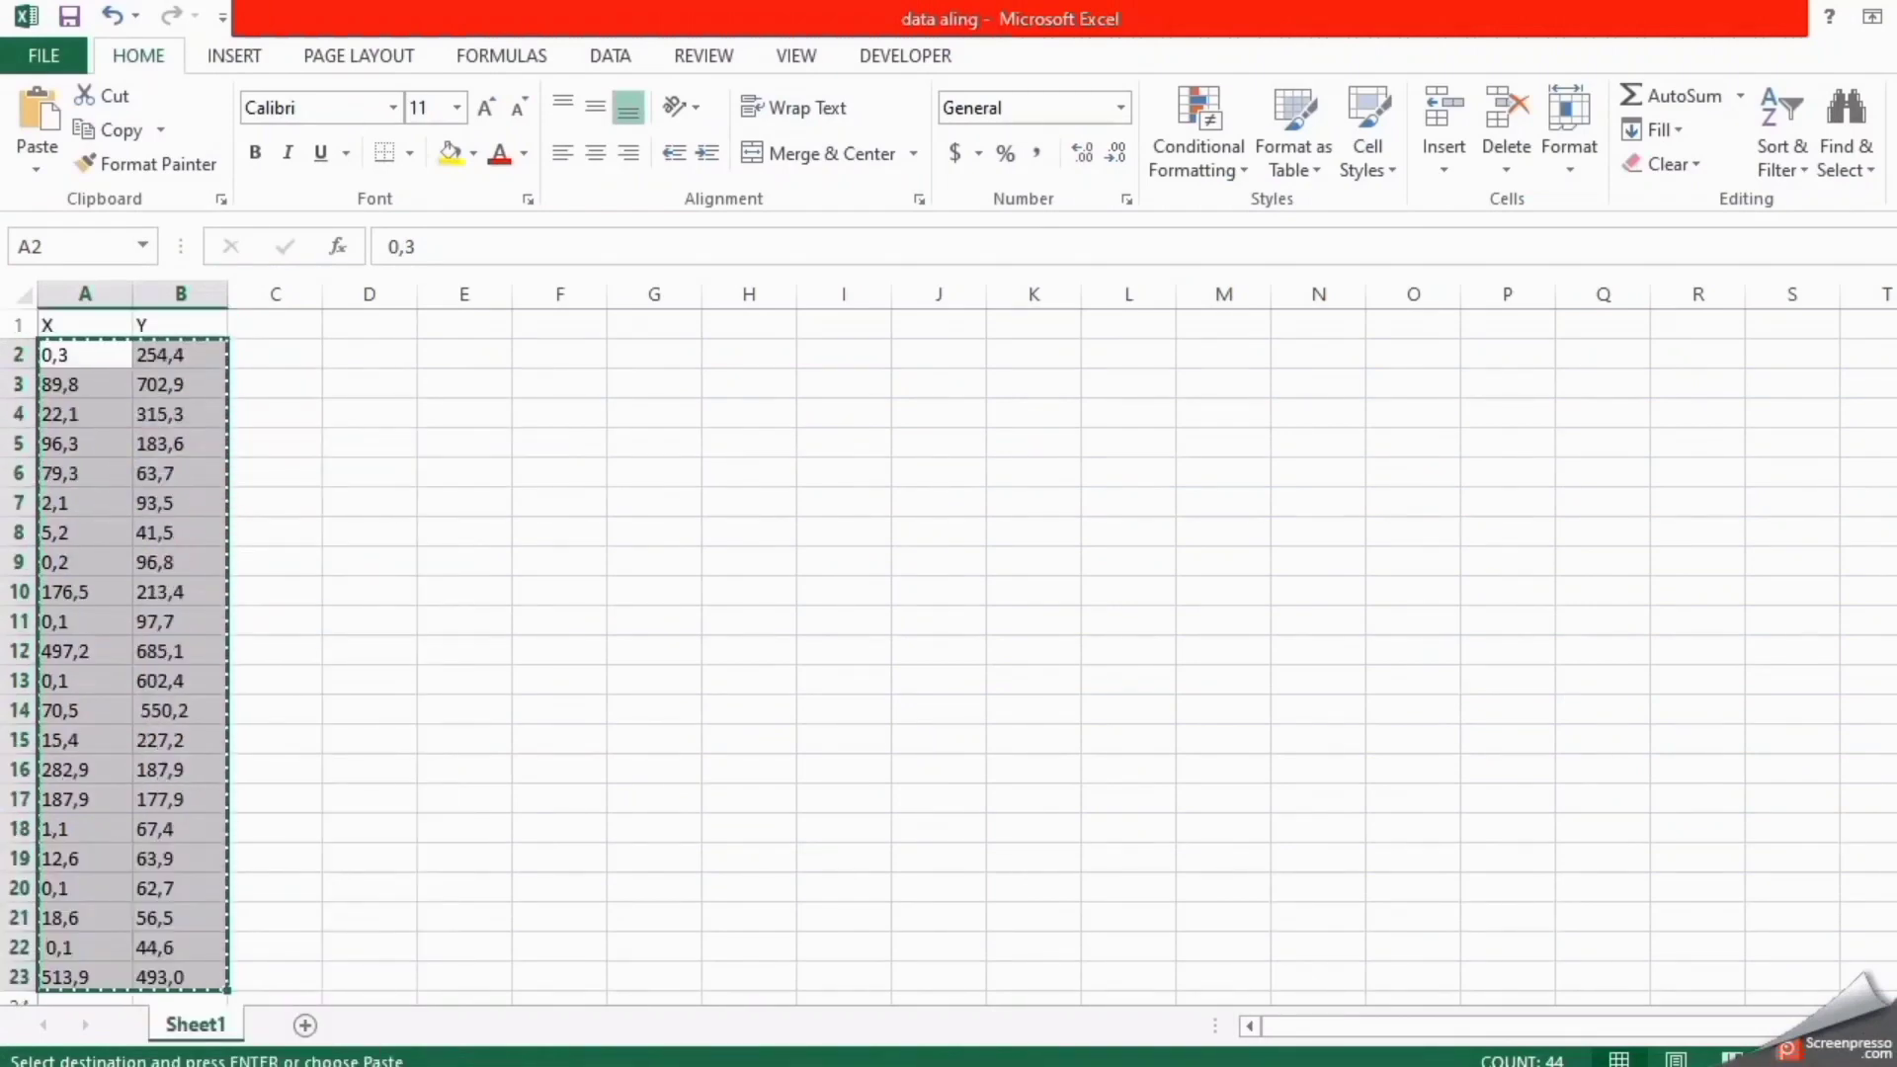
Switch to the SPSS Data Editor and paste the copied values starting at row 1 of the first column.
click(1012, 1017)
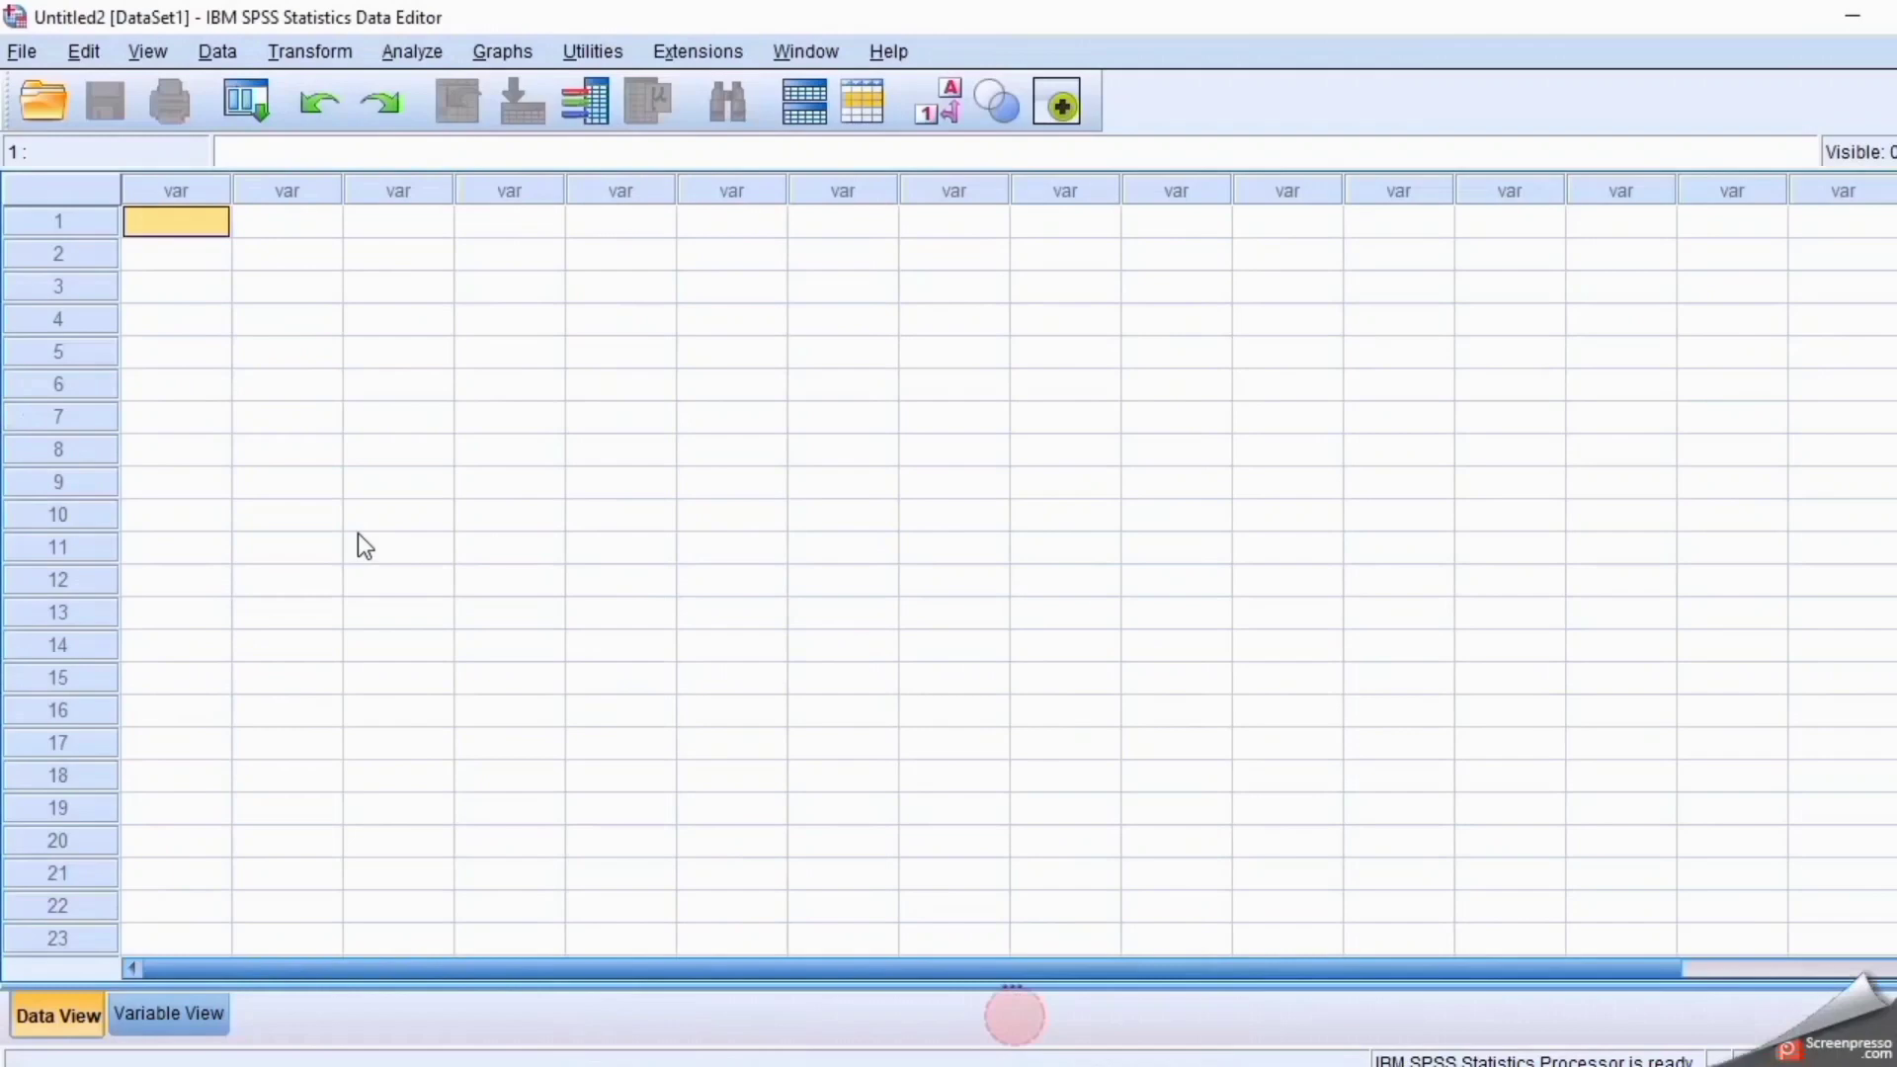
click(178, 218)
click(251, 213)
click(170, 225)
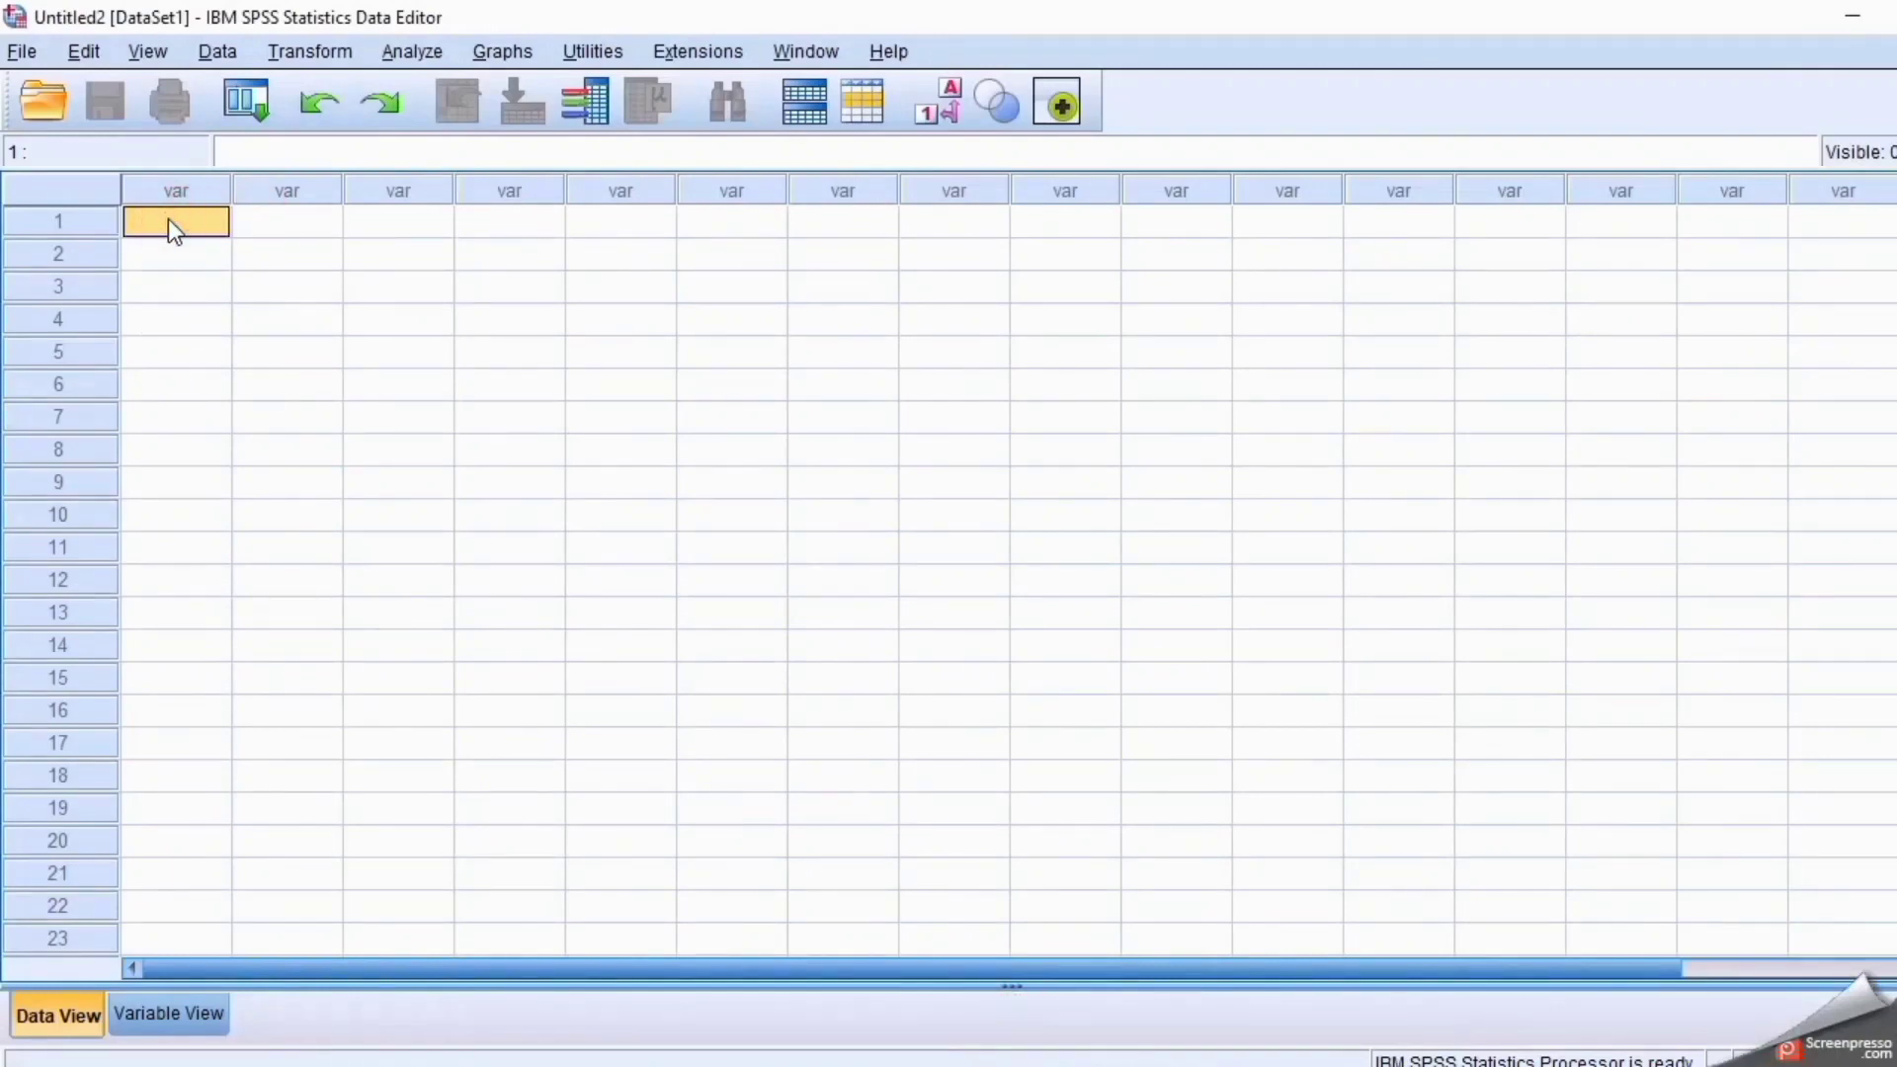
right_click(170, 223)
click(261, 385)
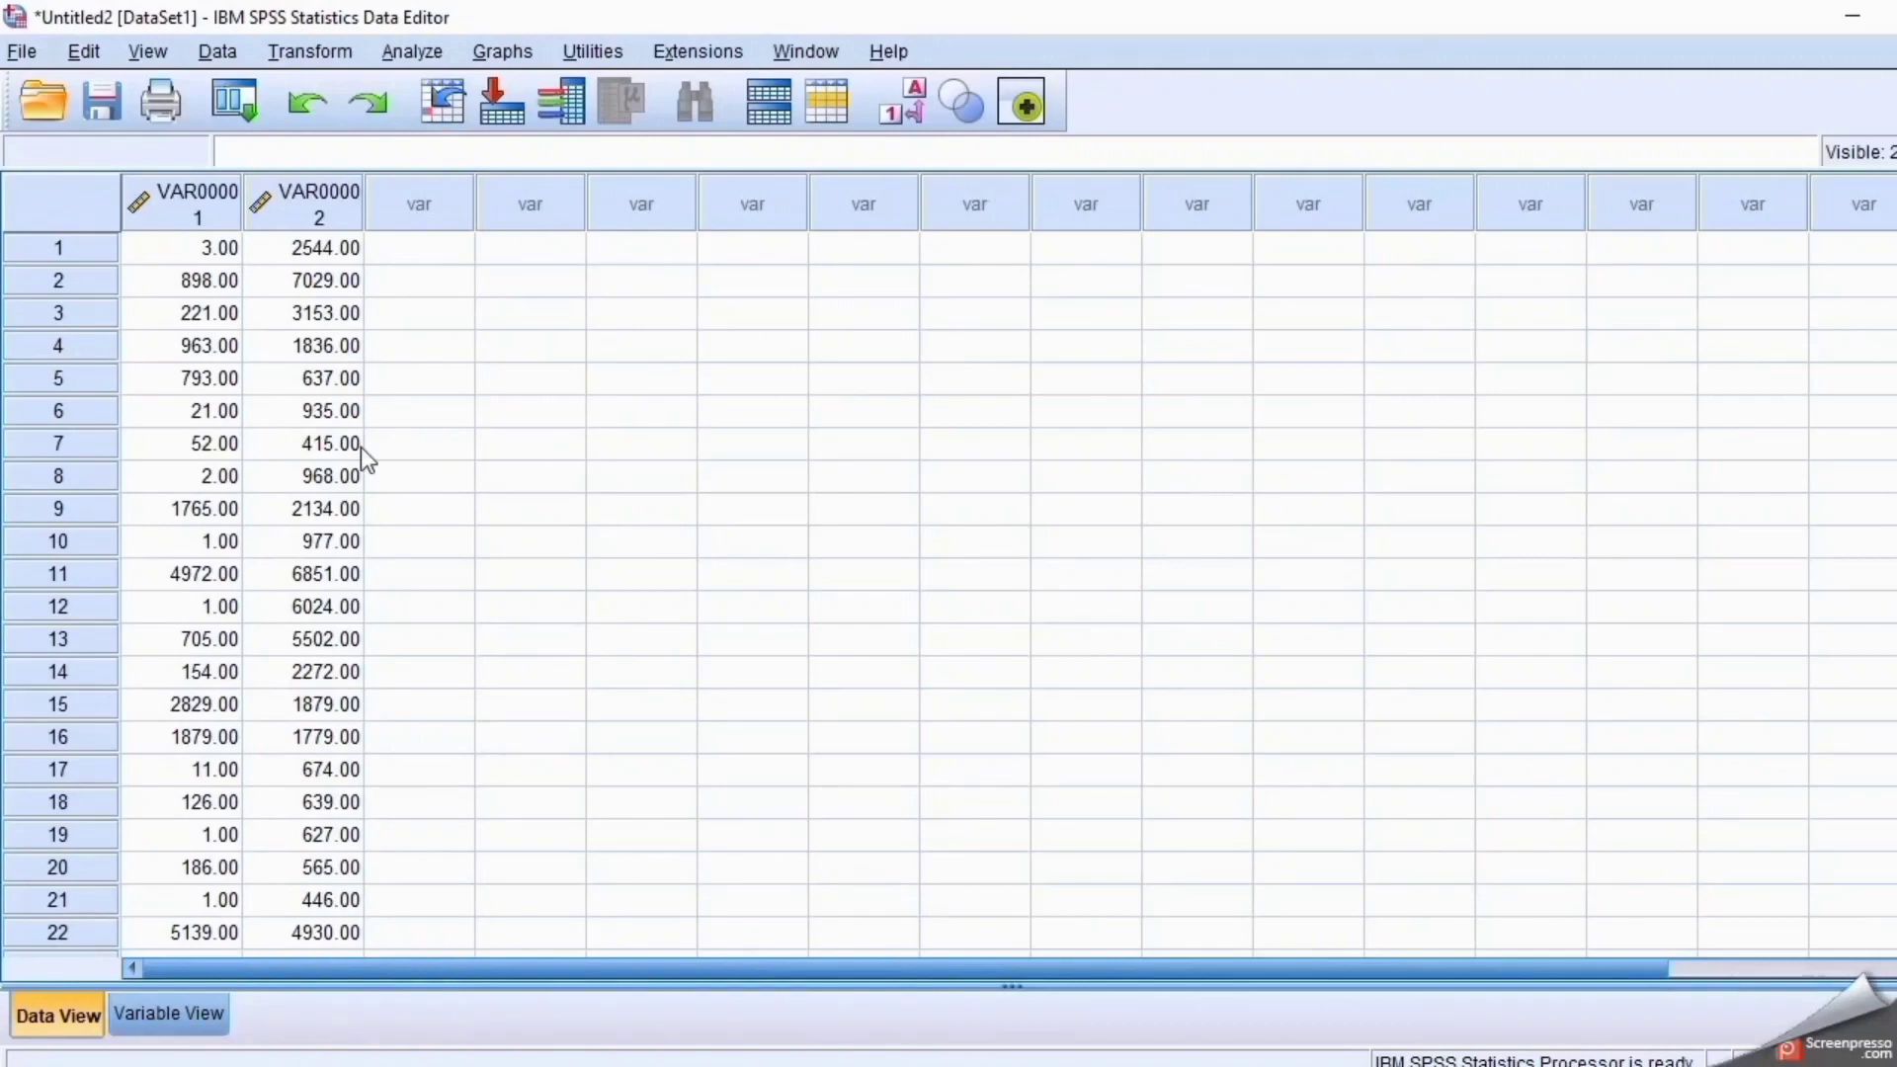
Rename the first variable as X and the second variable as Y in the variable definitions.
click(180, 1012)
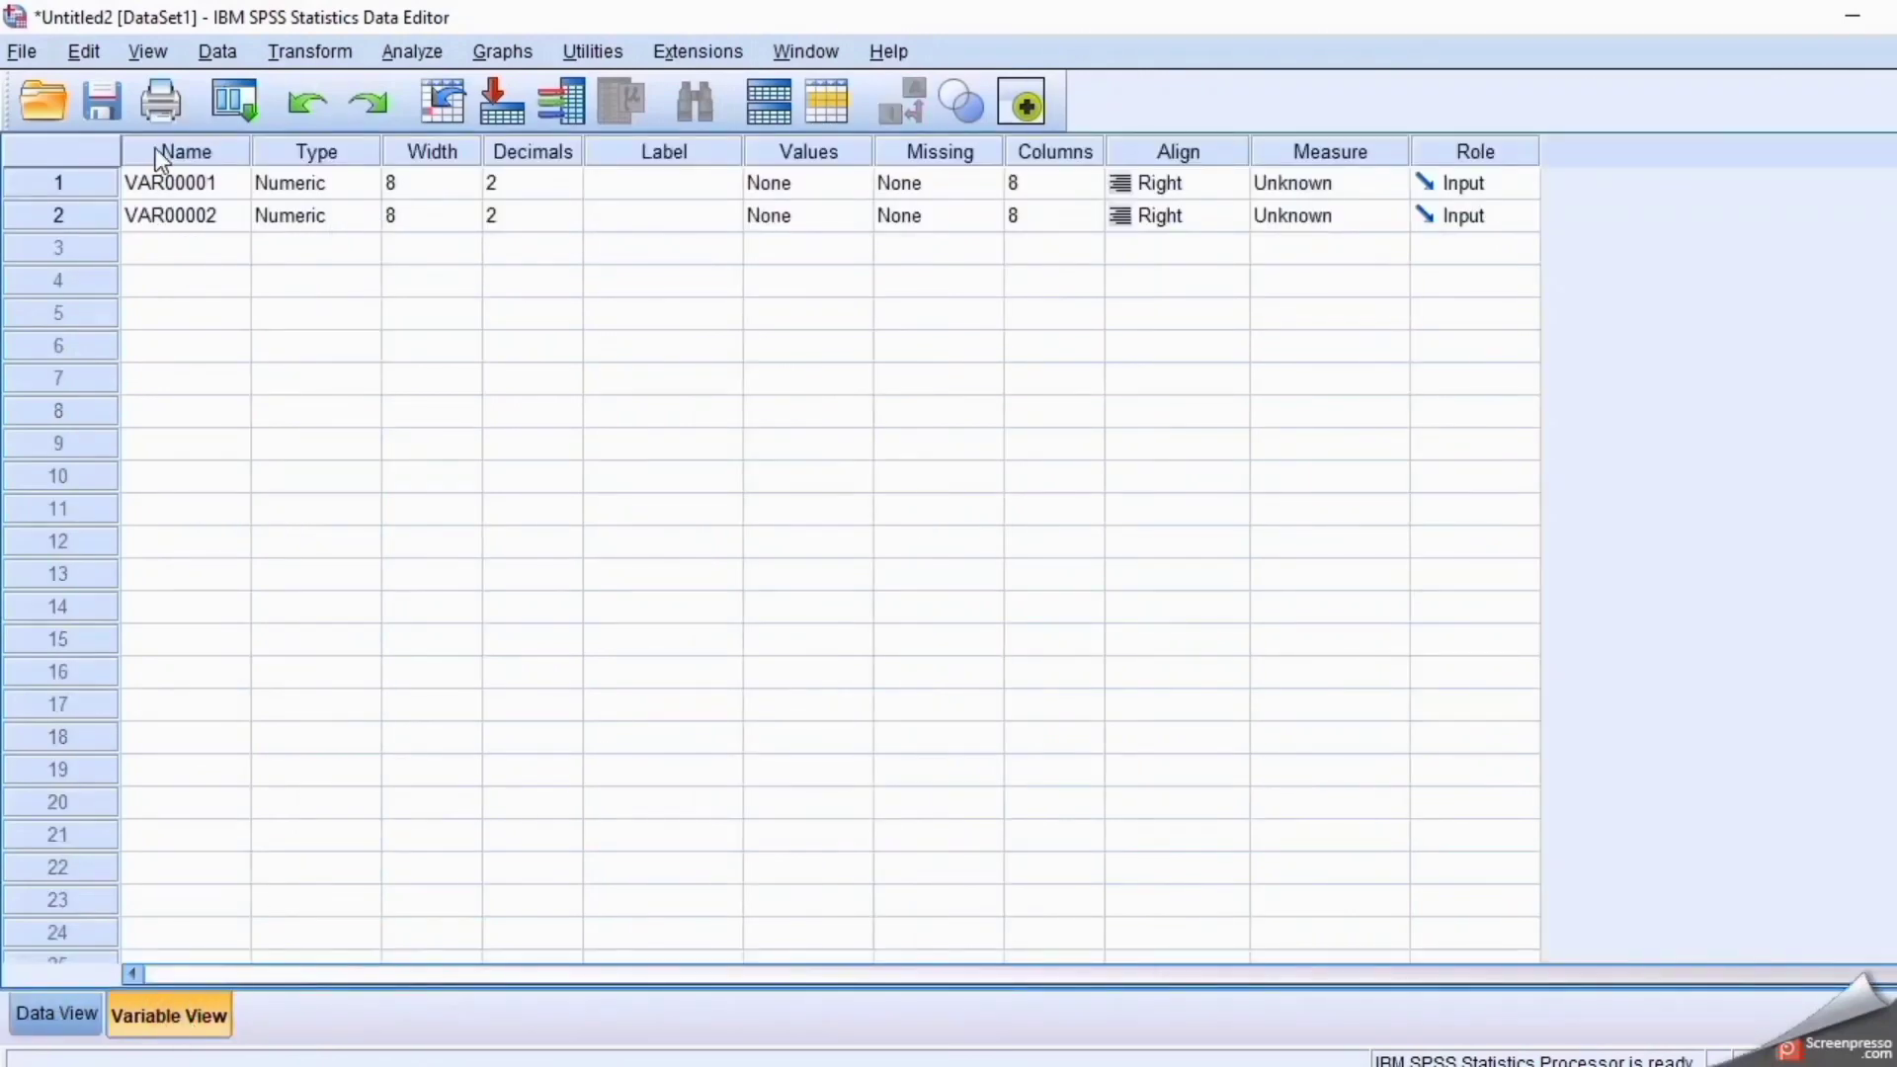
click(173, 187)
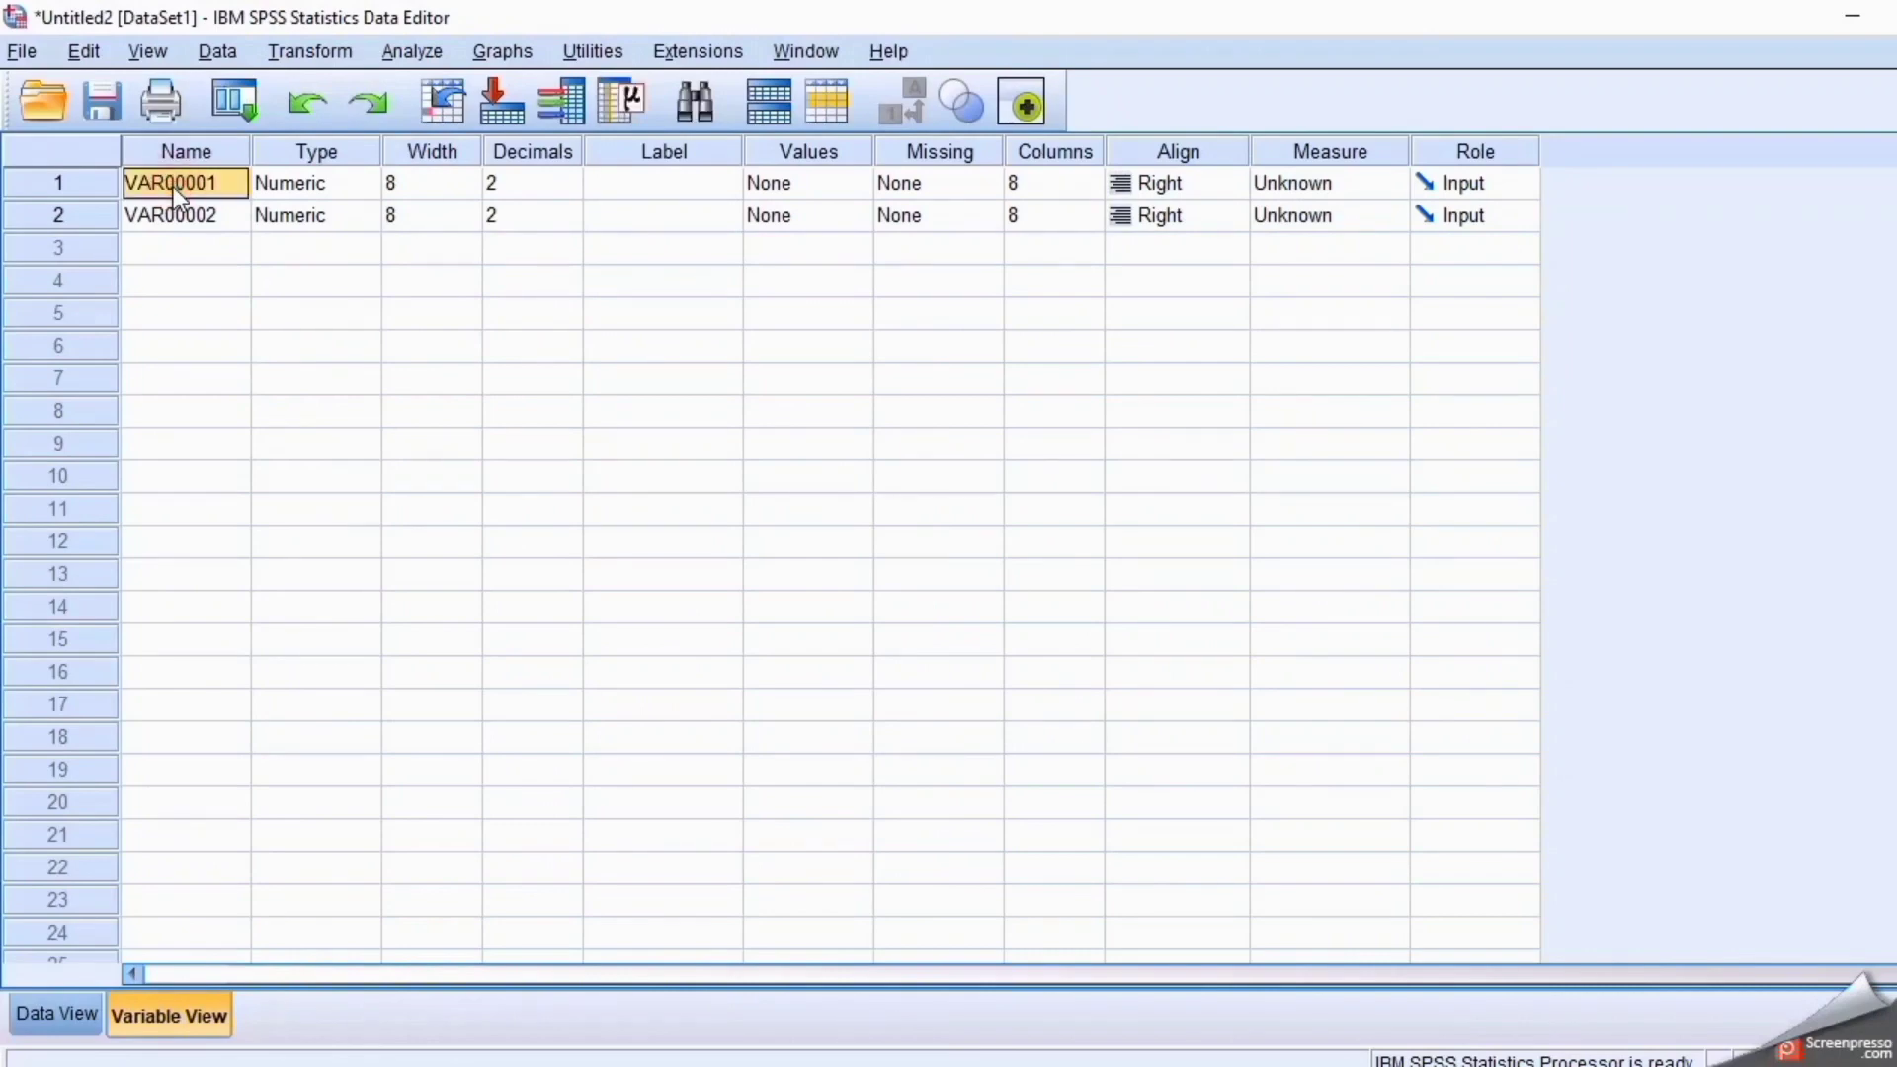
text(X)
key(Return)
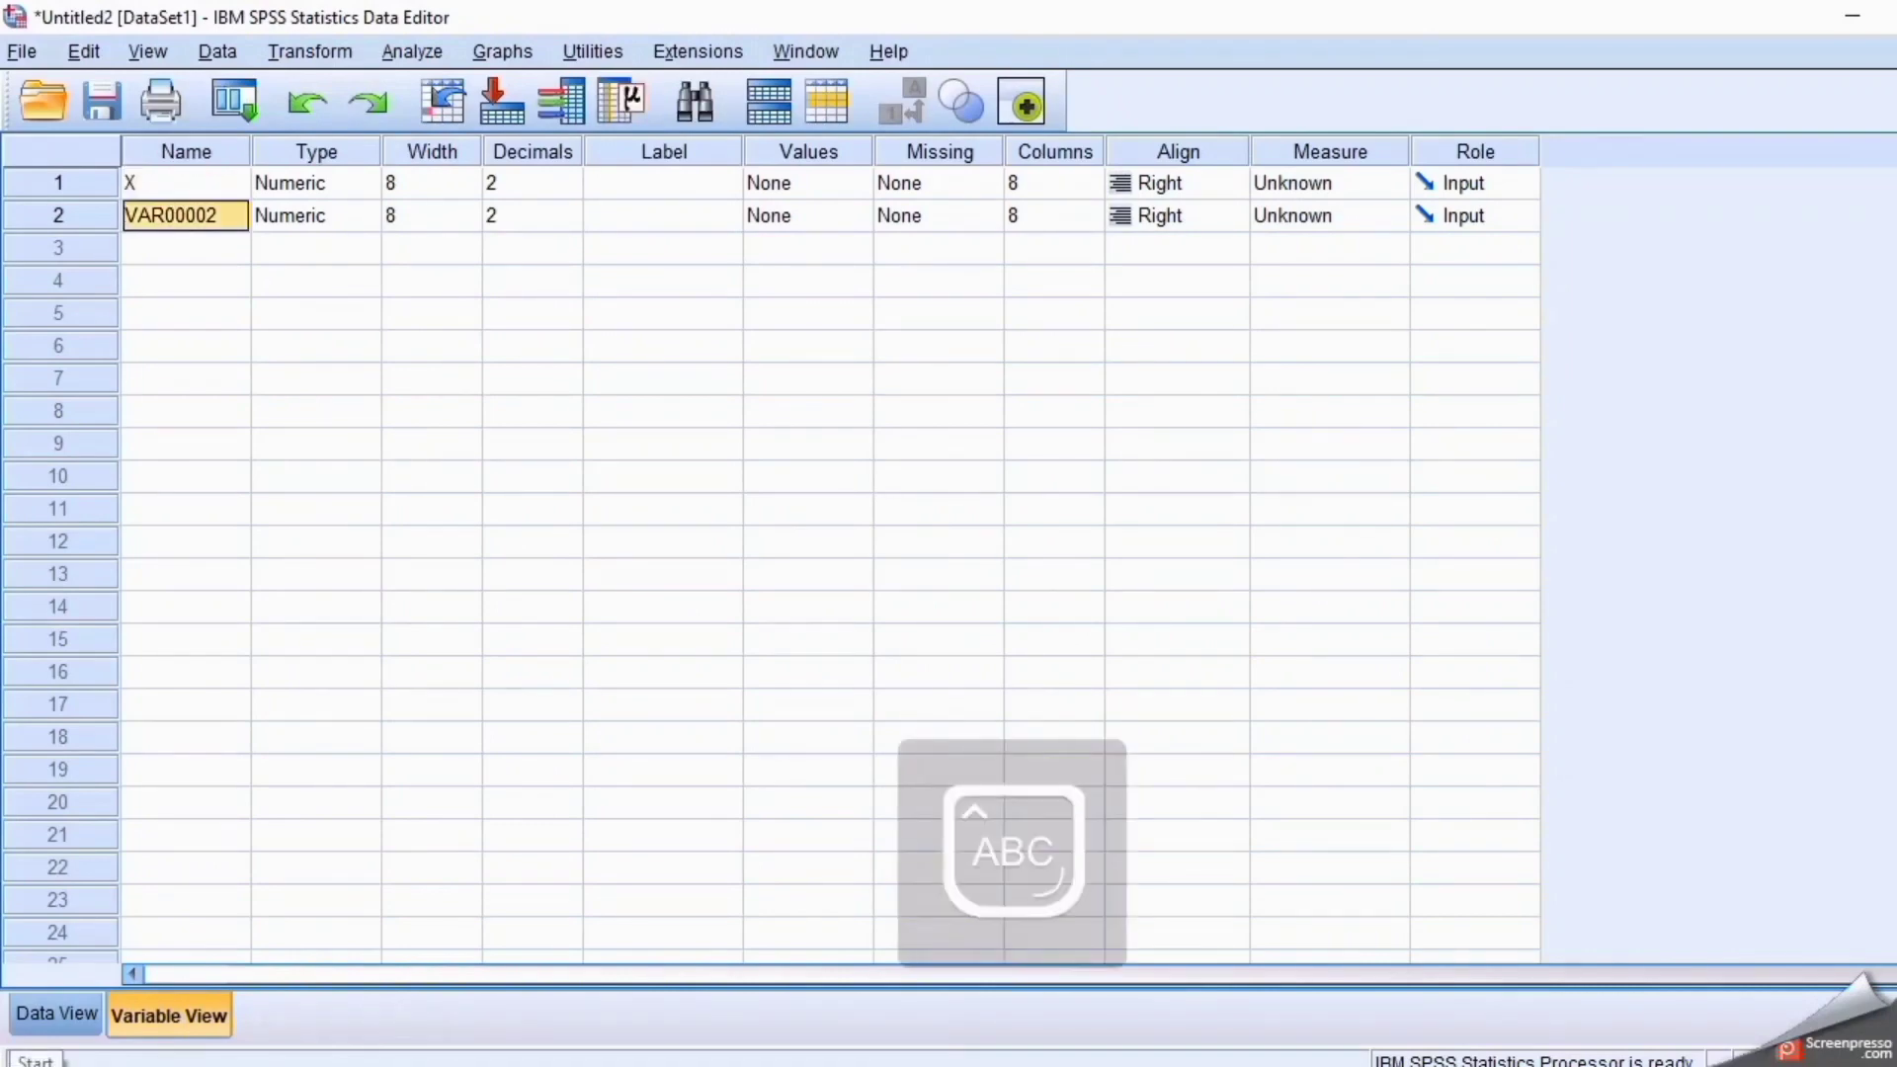
text(Y)
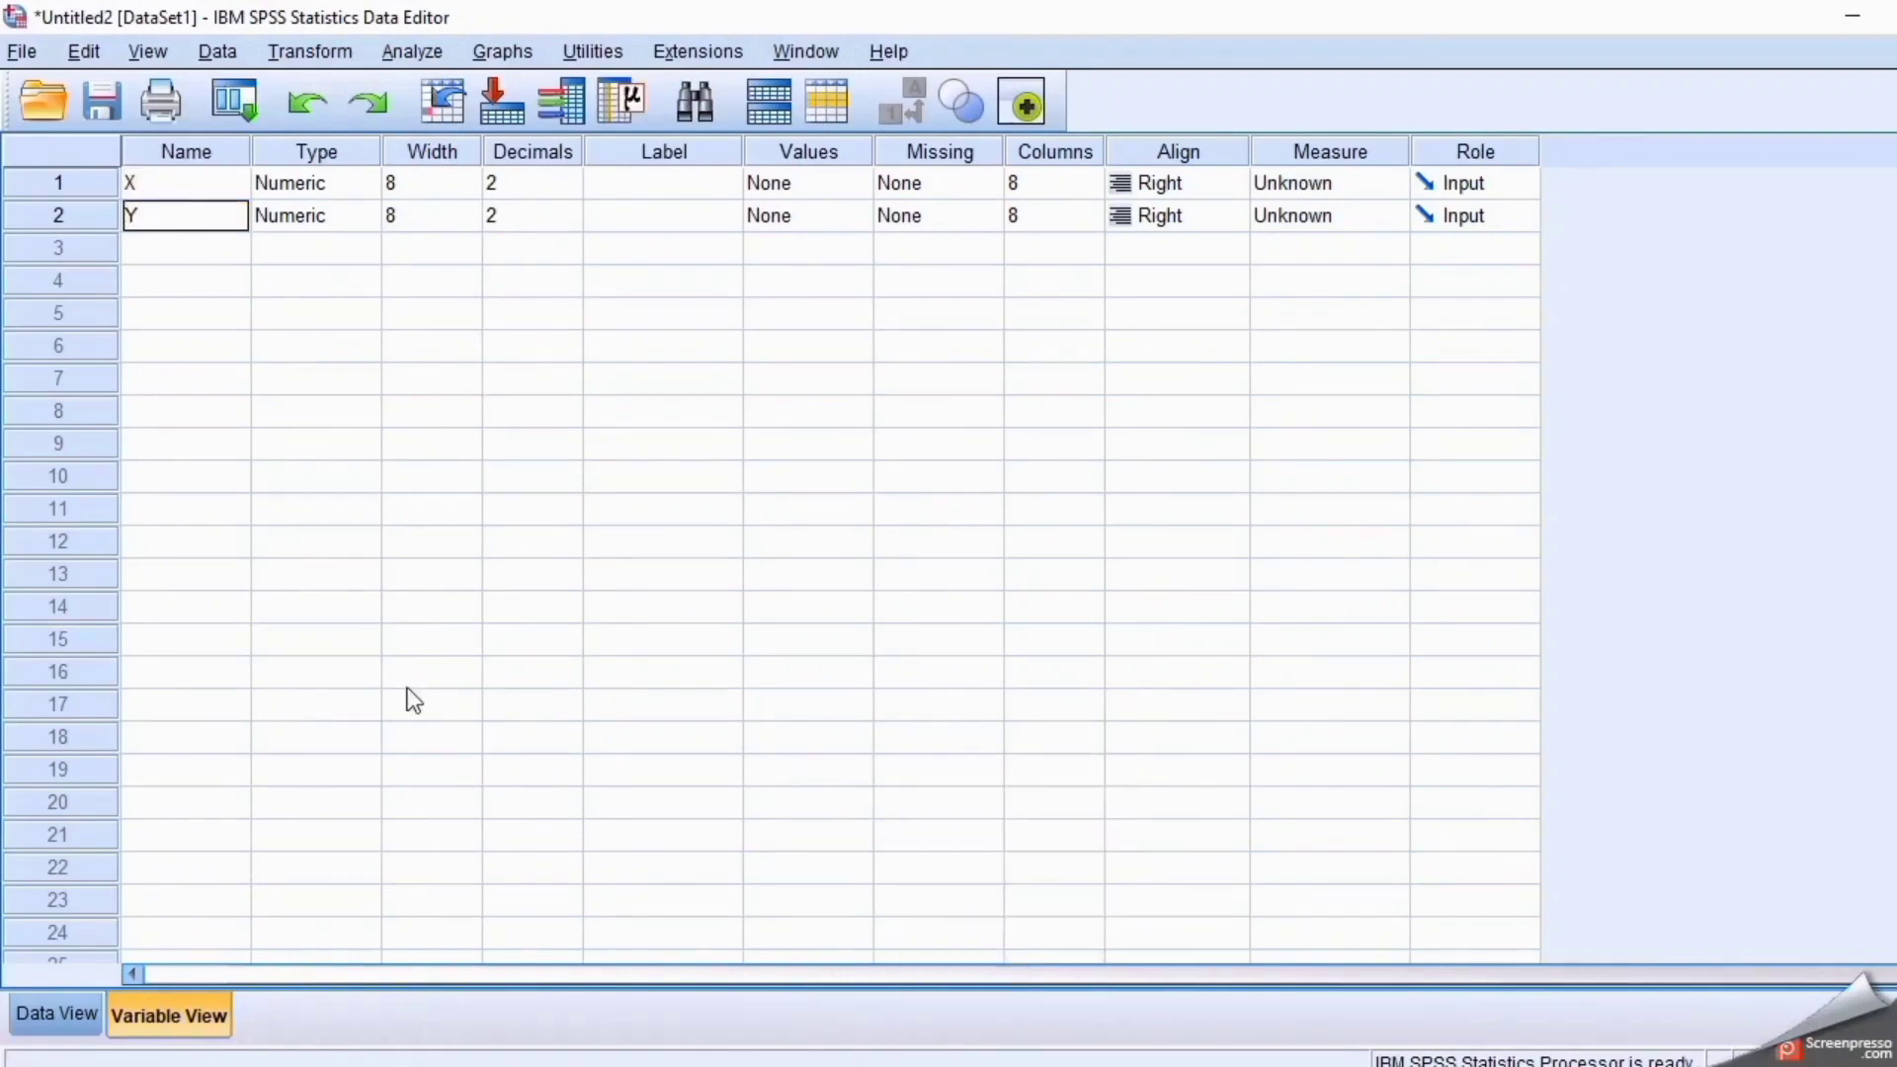
Set the number of decimals to 0 for both the X and Y variables.
click(509, 183)
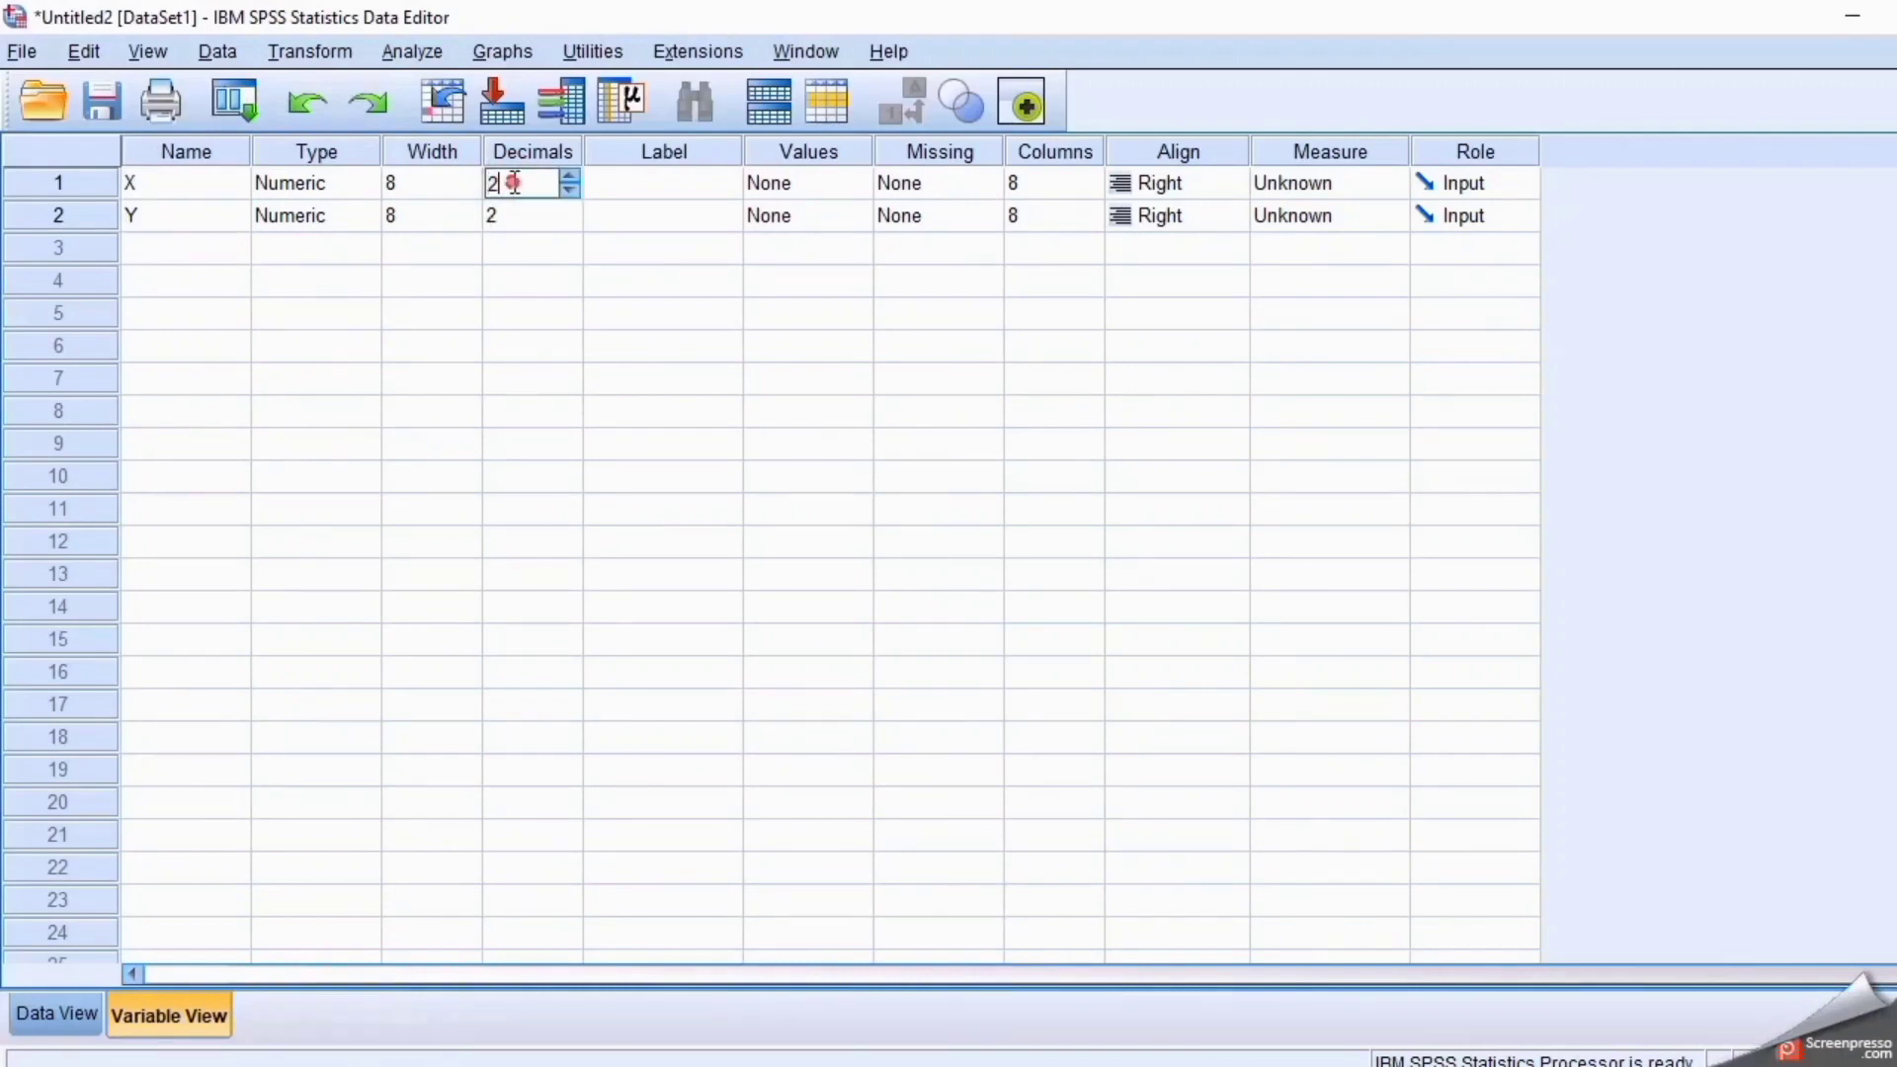
key(BackSpace)
text(0)
click(518, 214)
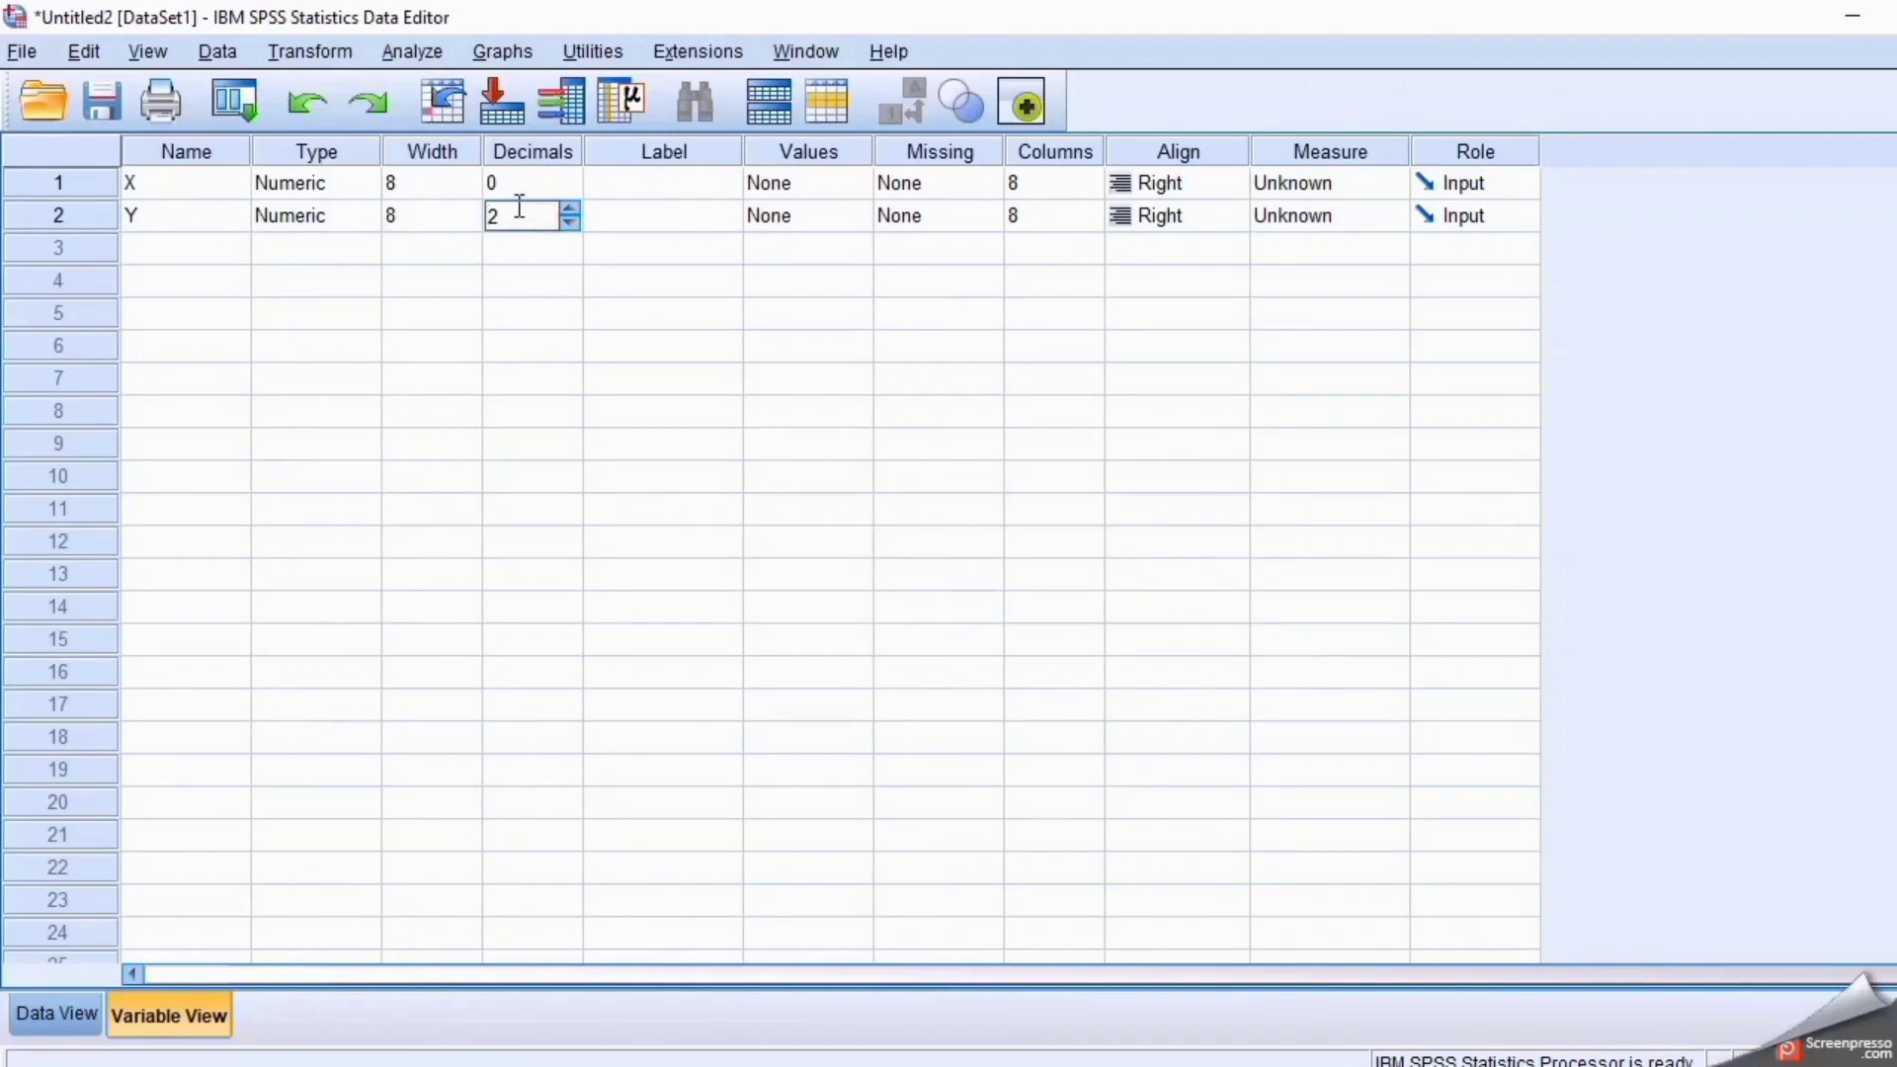
key(BackSpace)
text(0)
Label variable X as Berat and variable Y as Nilai, and return to the data values.
click(606, 179)
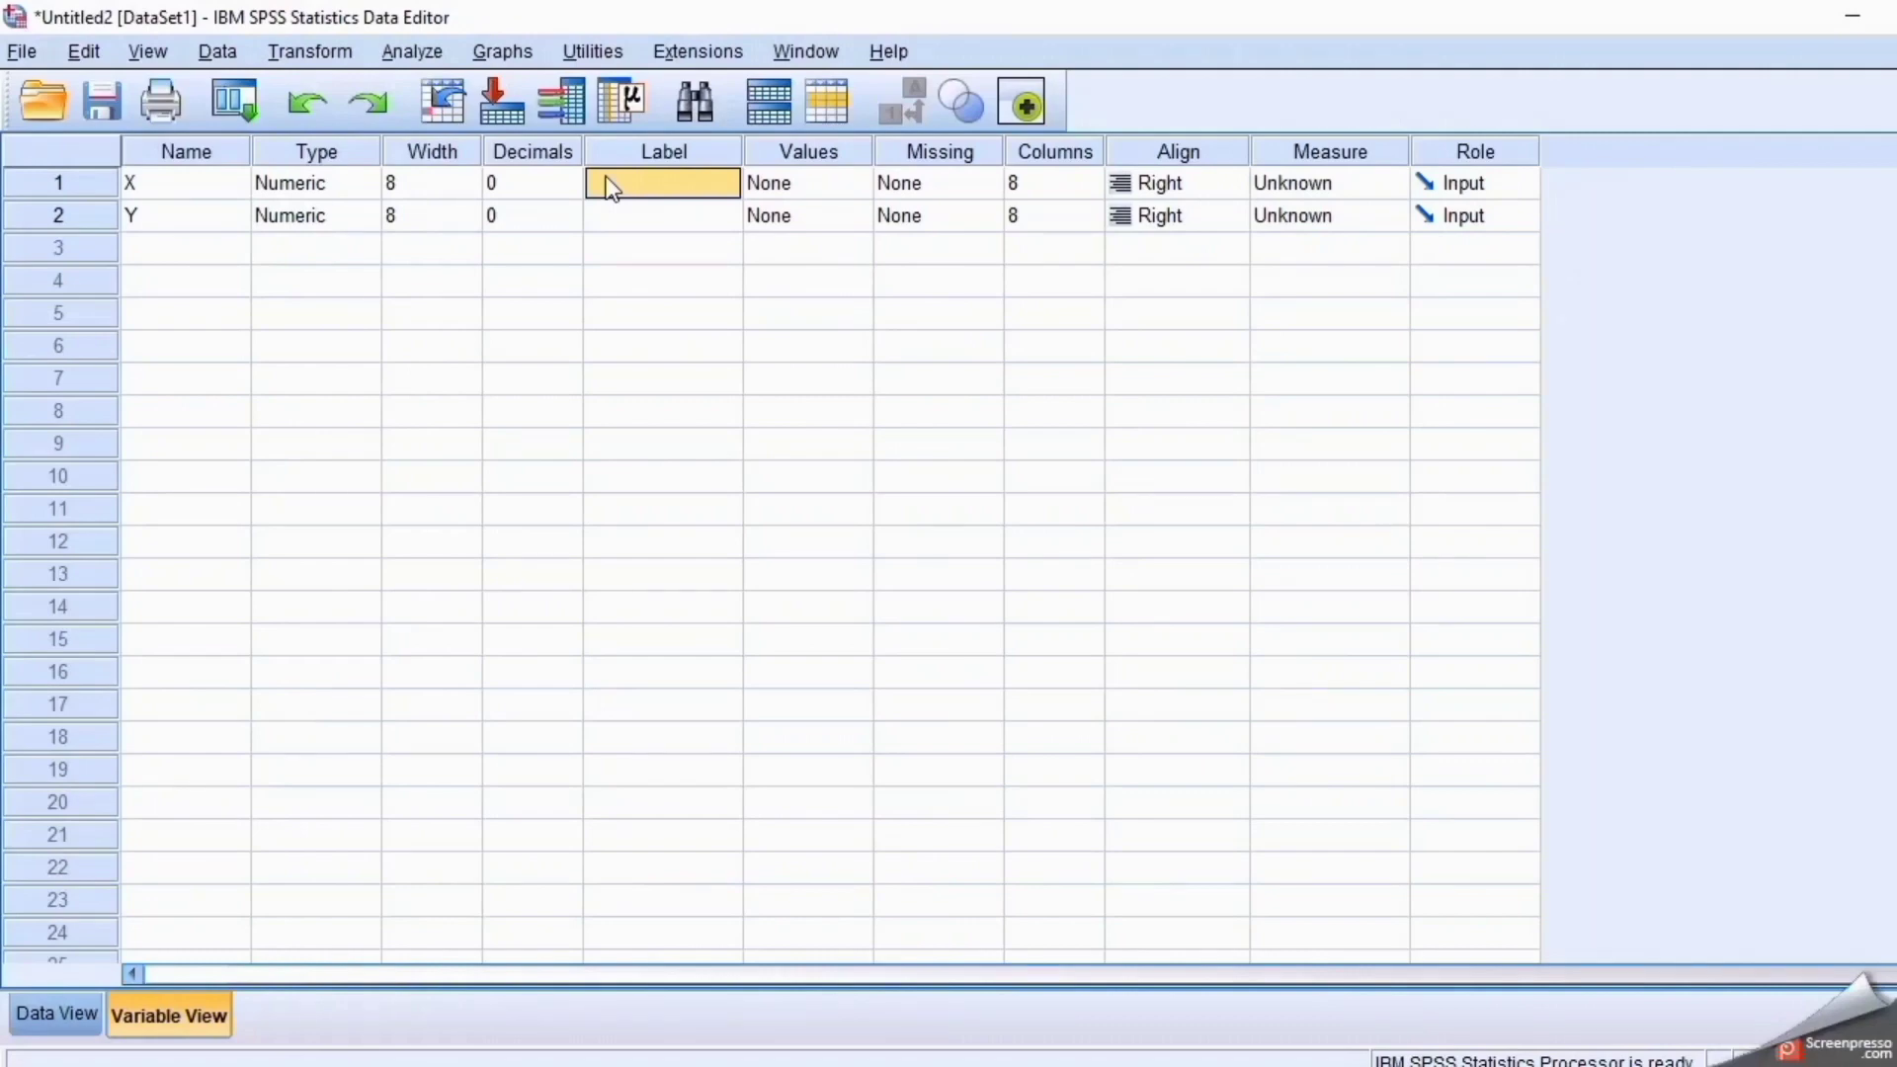
text(Beat)
text(Berat)
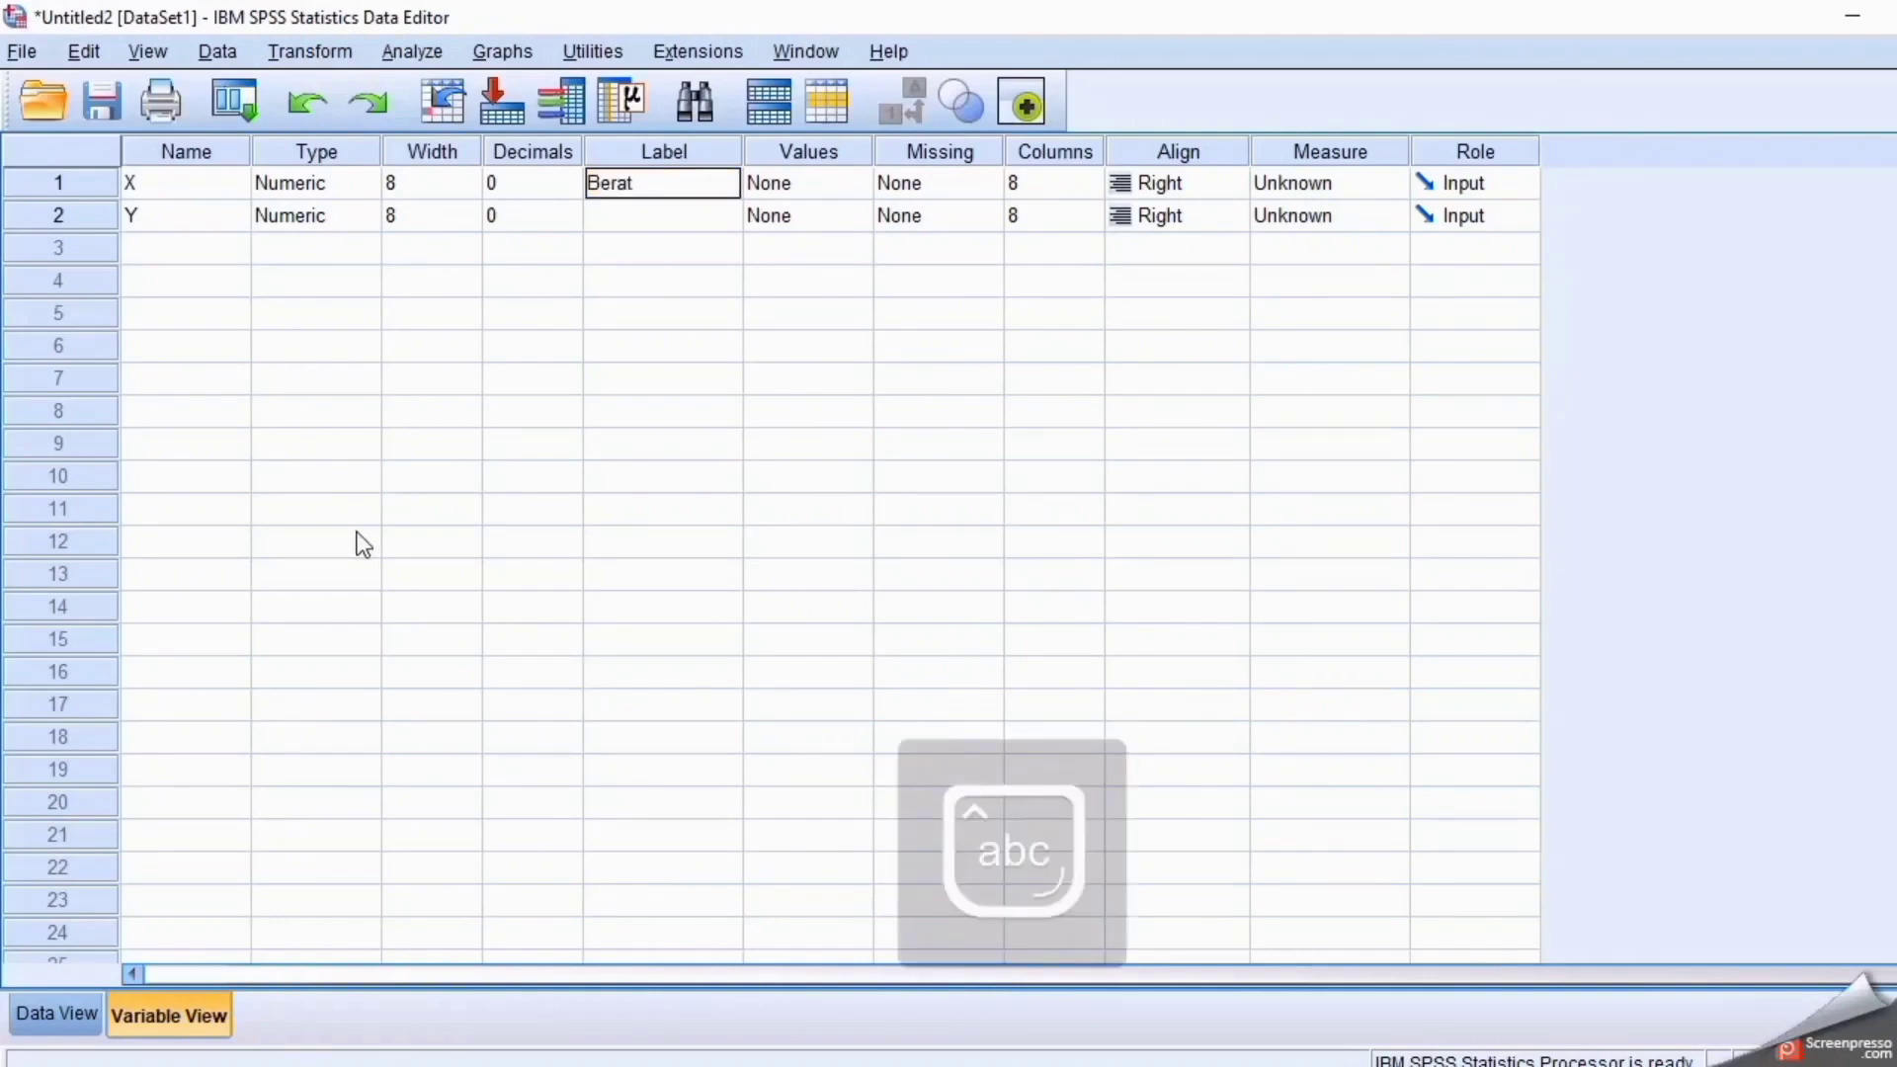
key(Return)
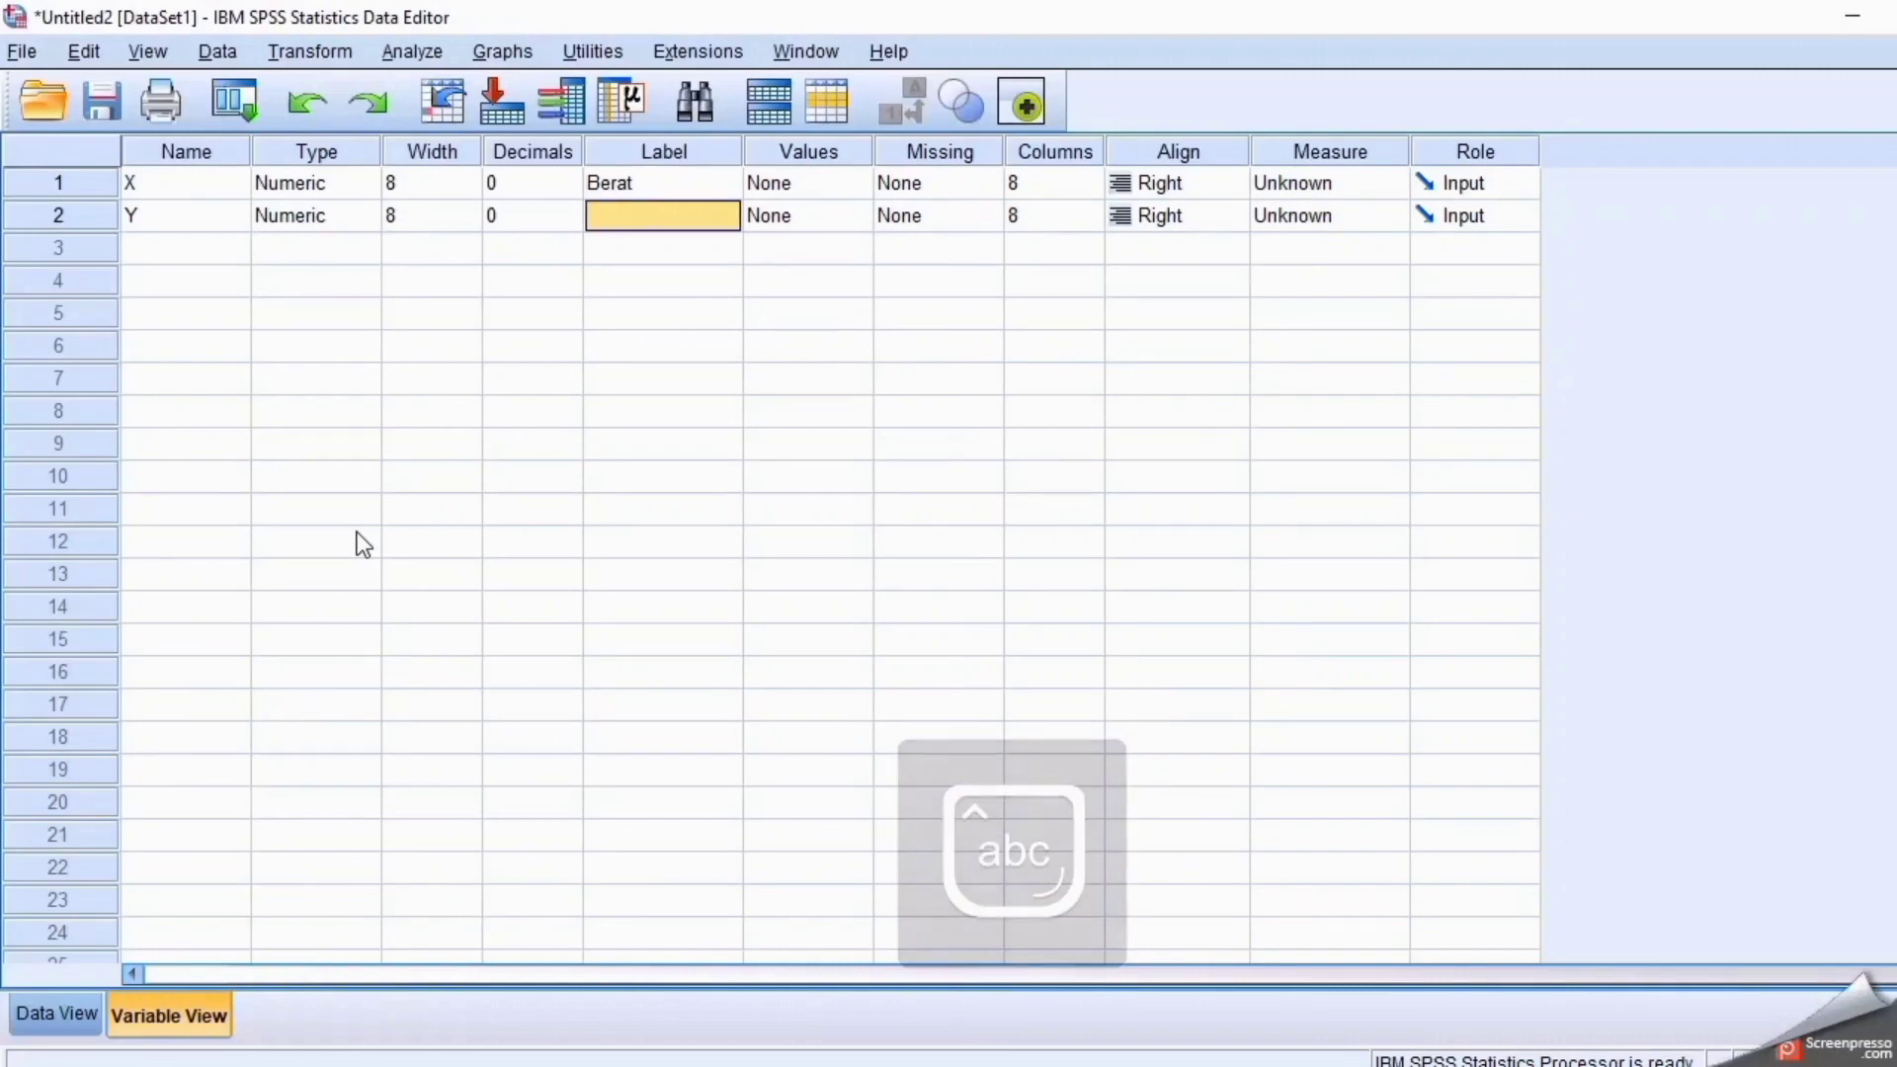
text(Nilai)
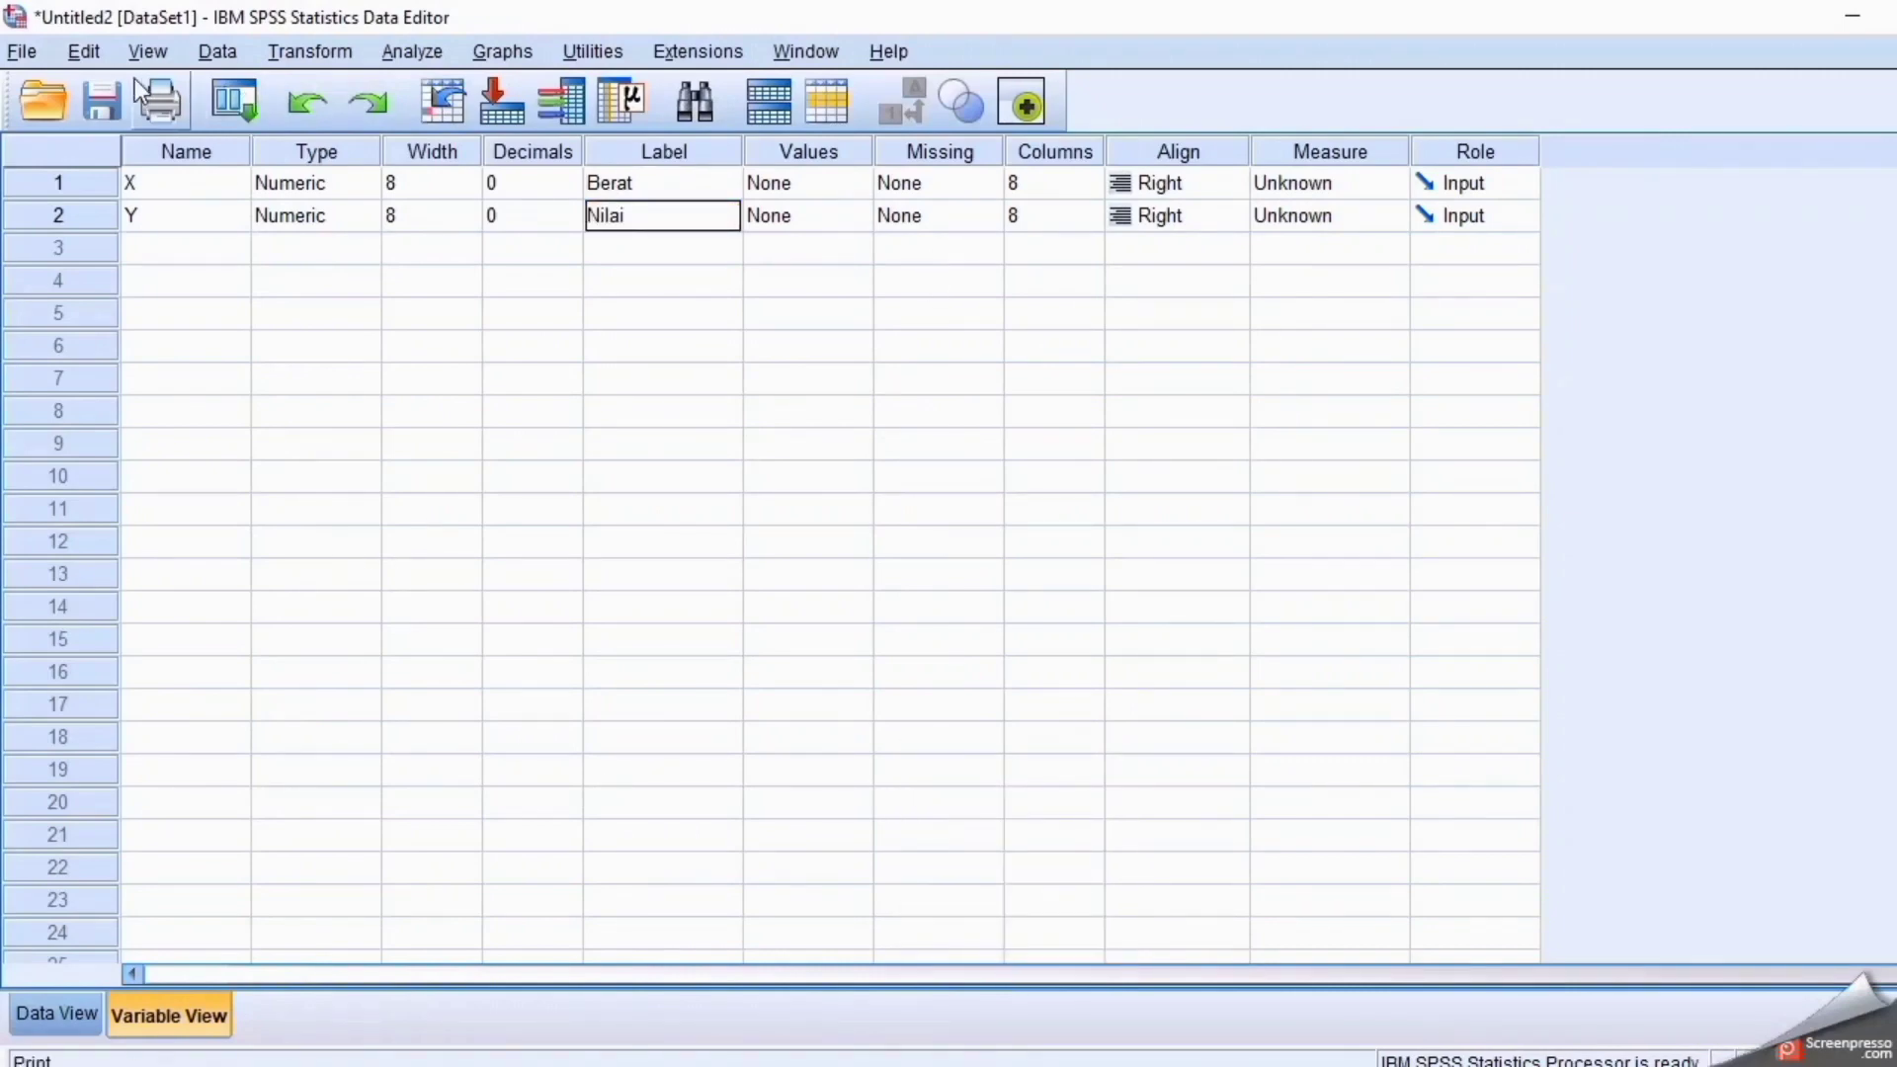
click(30, 1012)
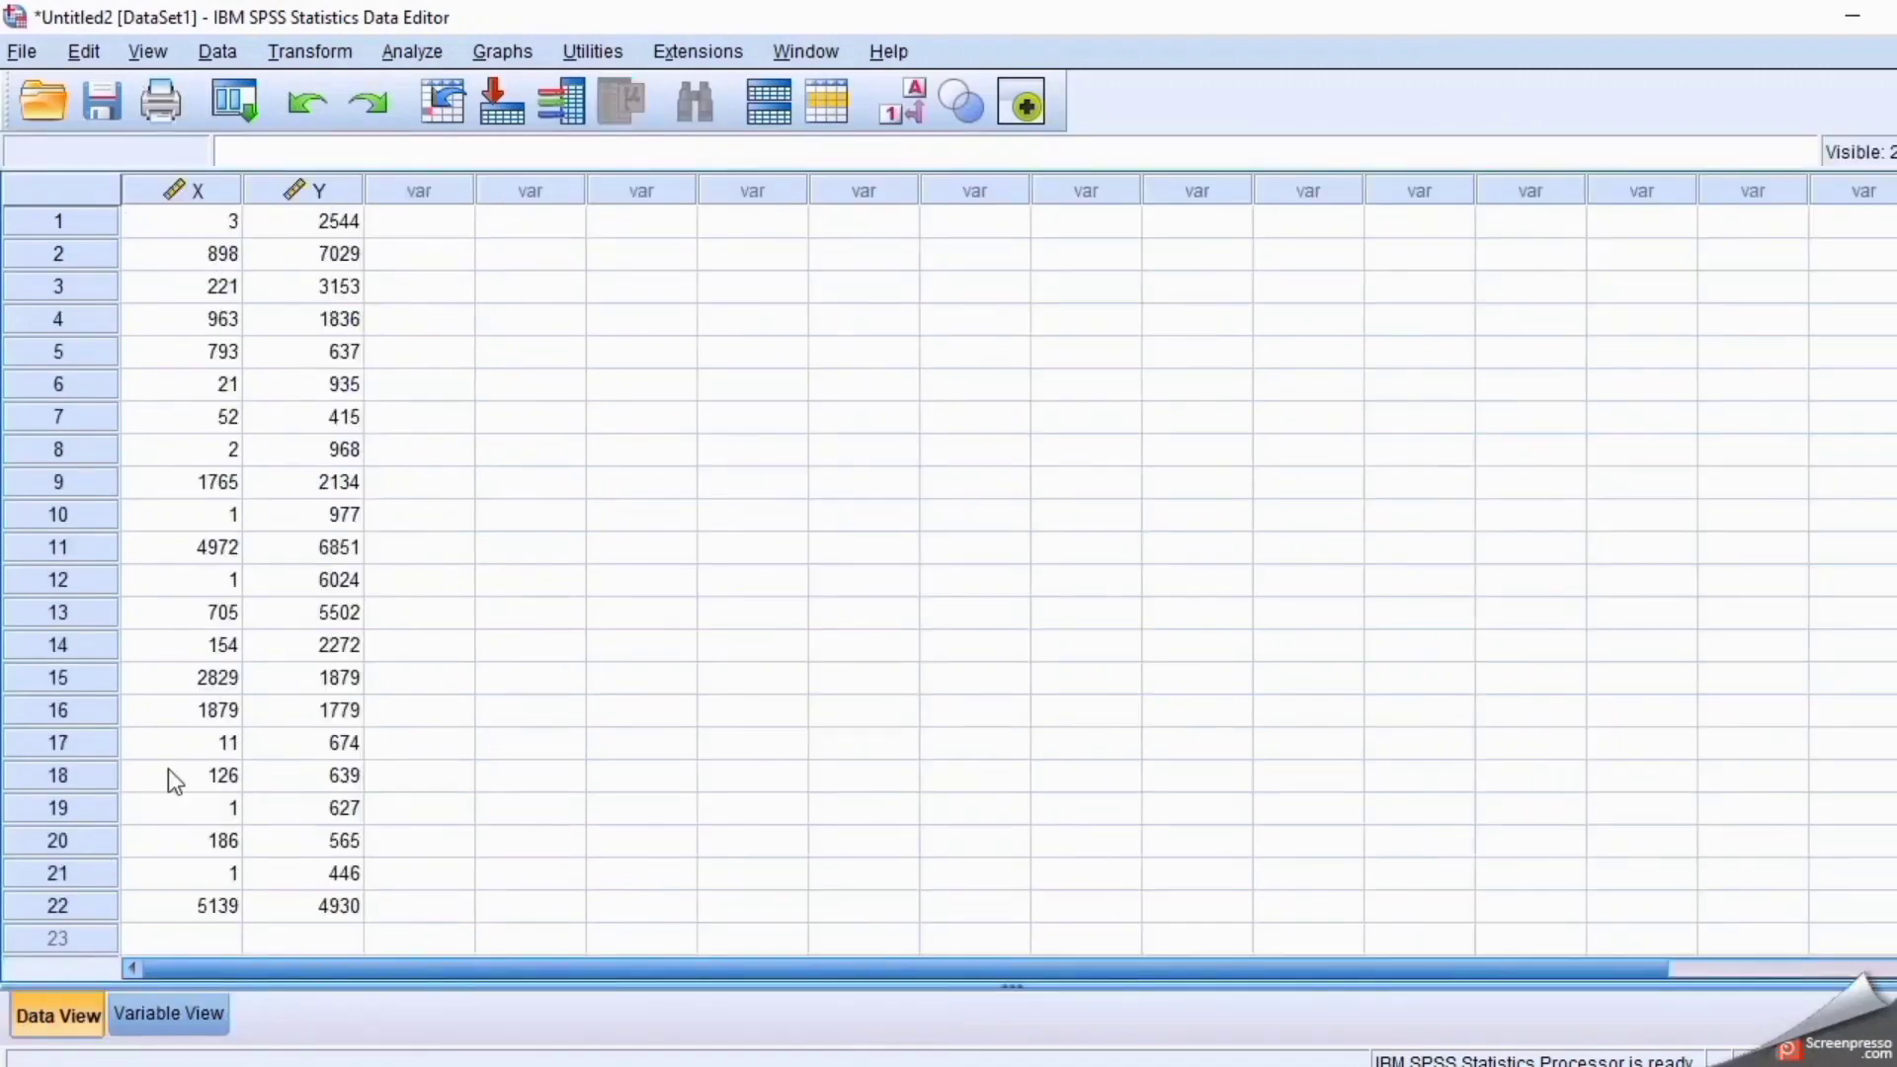
Start a bivariate correlation analysis and add both Berat [X] and Nilai [Y] as its variables.
click(417, 43)
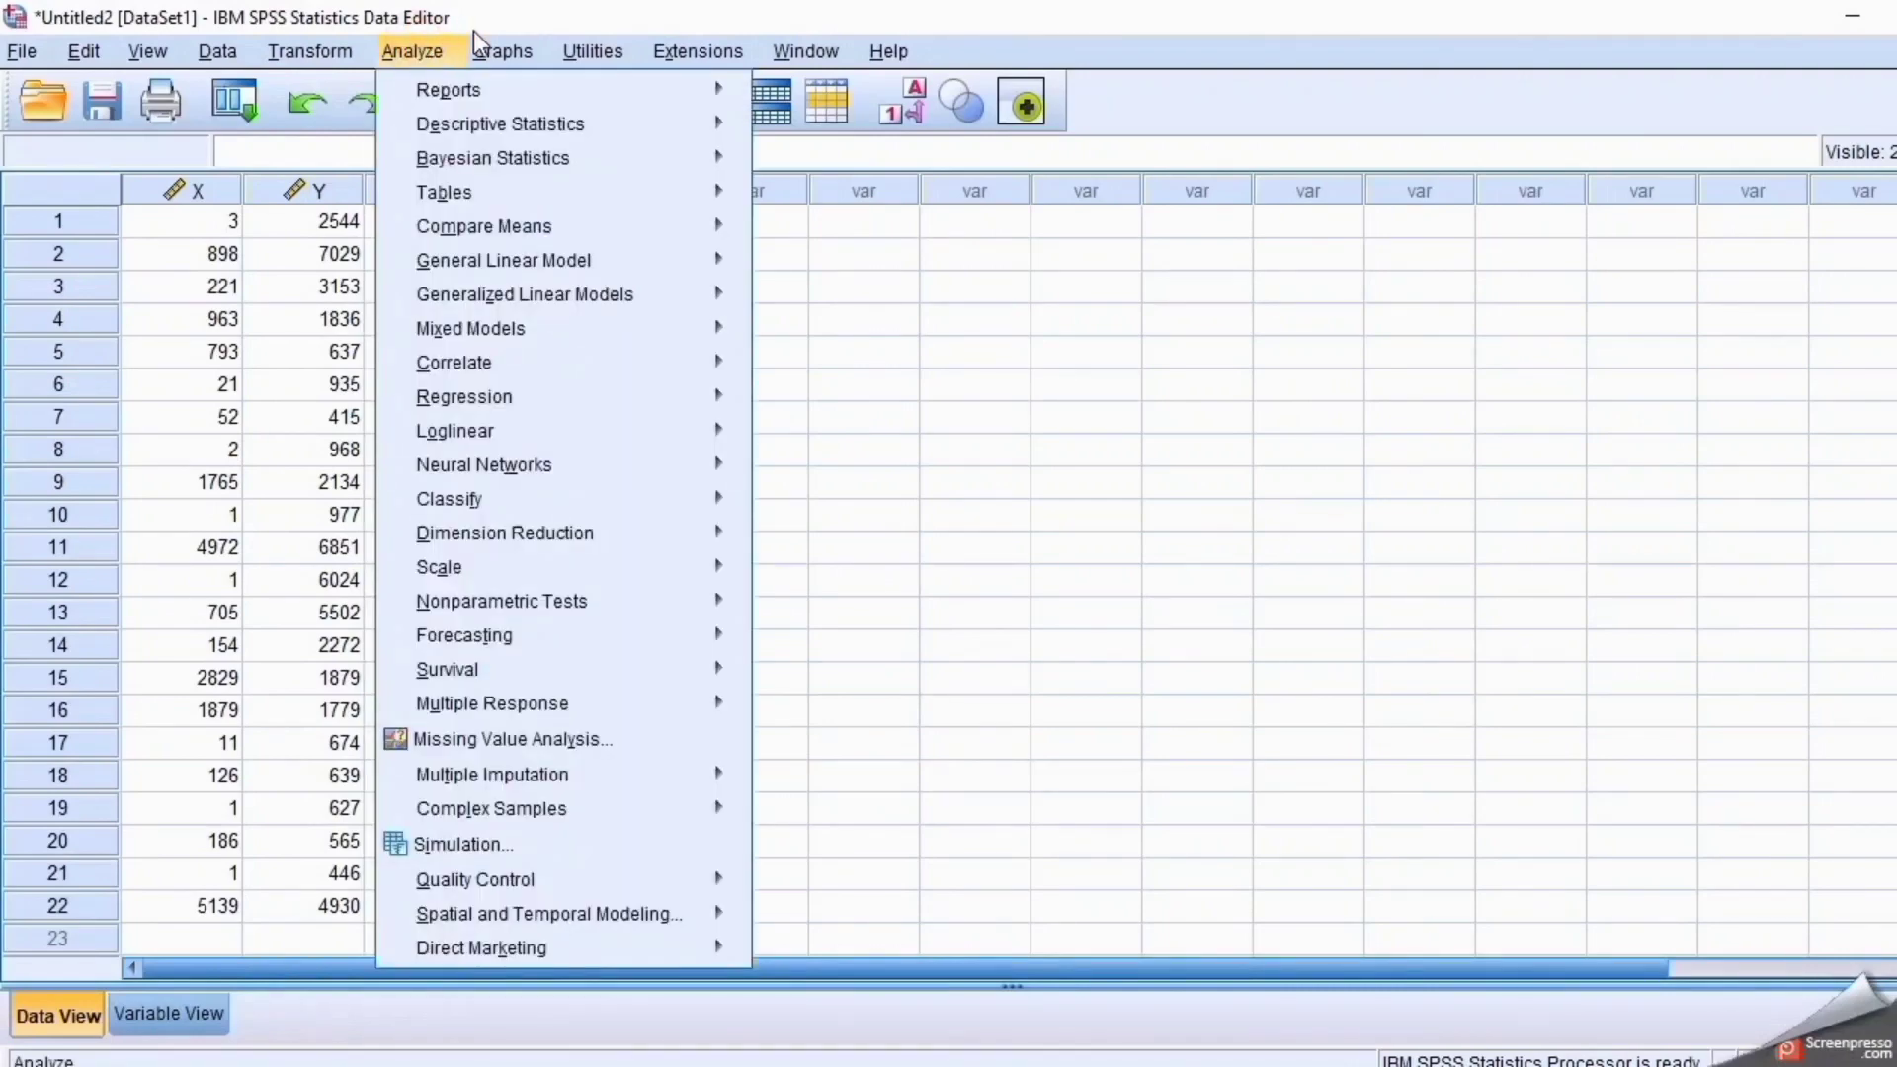
mouse_move(502, 51)
mouse_move(415, 51)
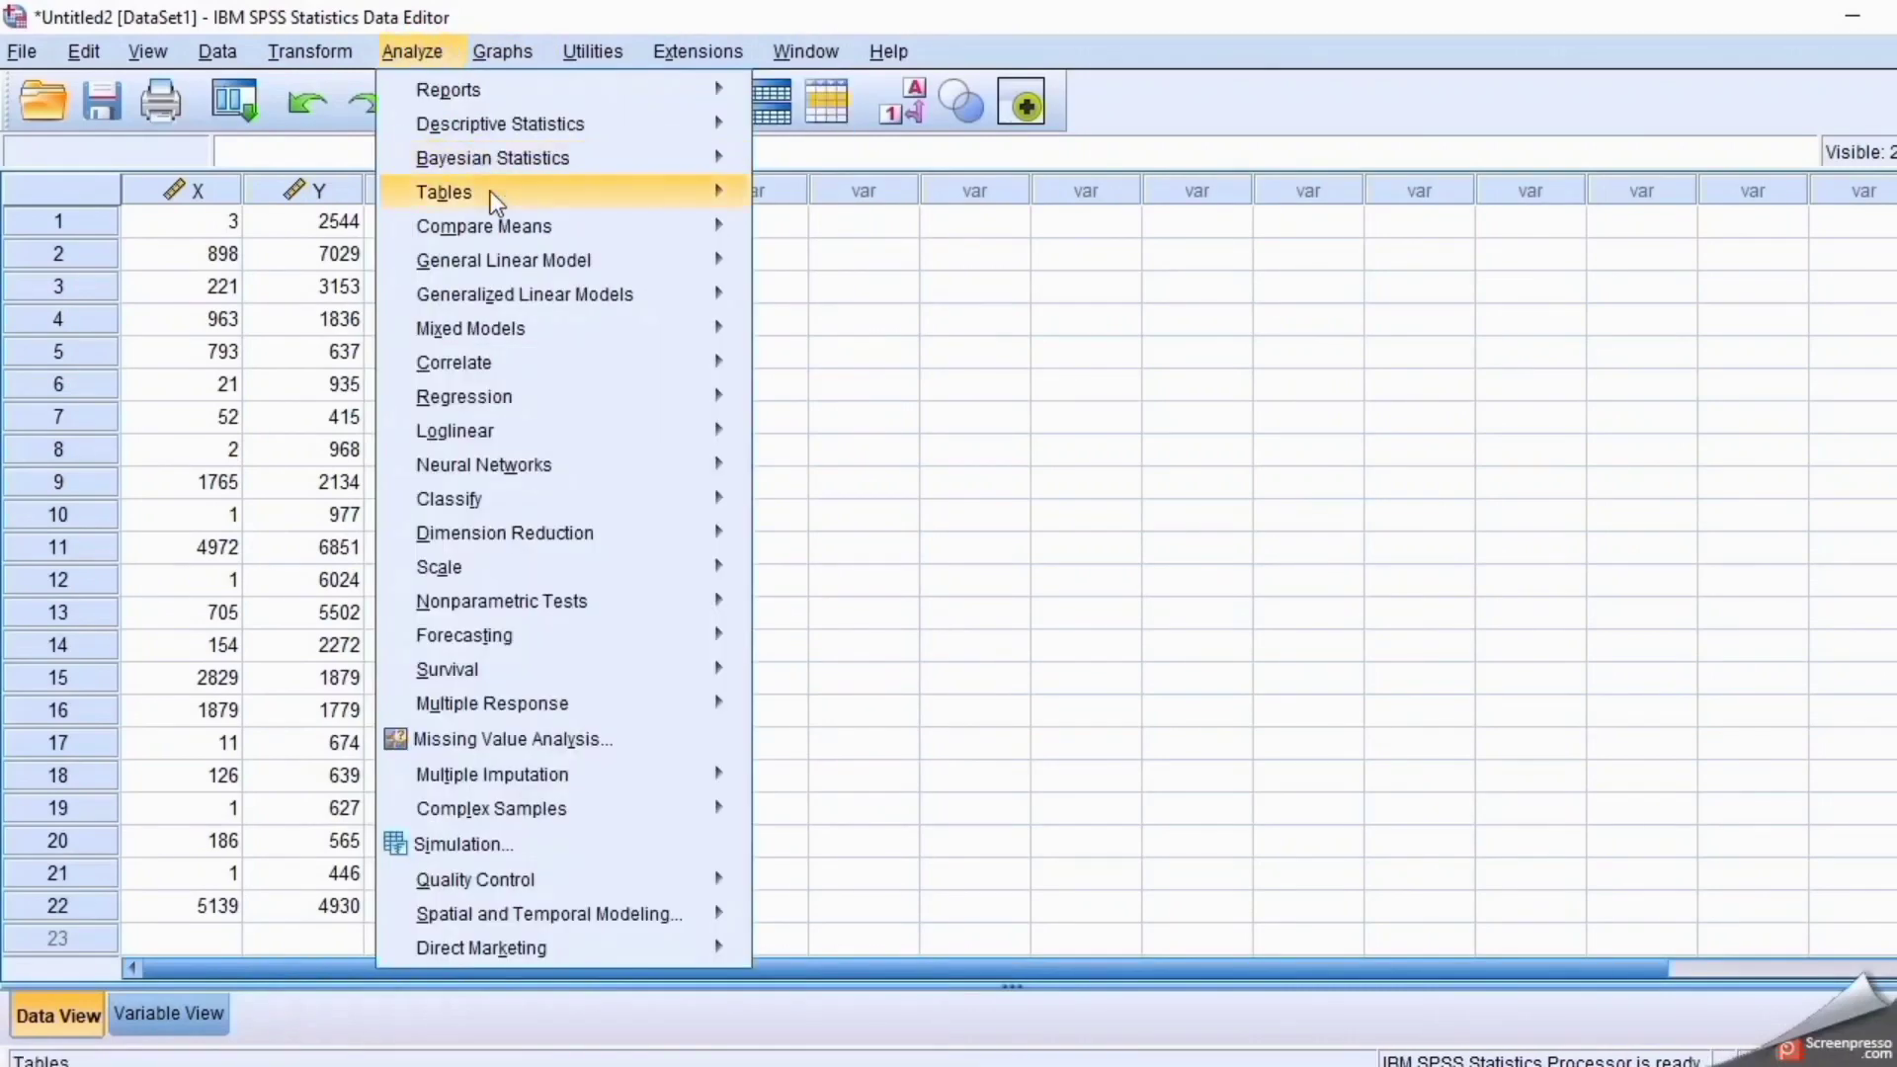
mouse_move(621, 365)
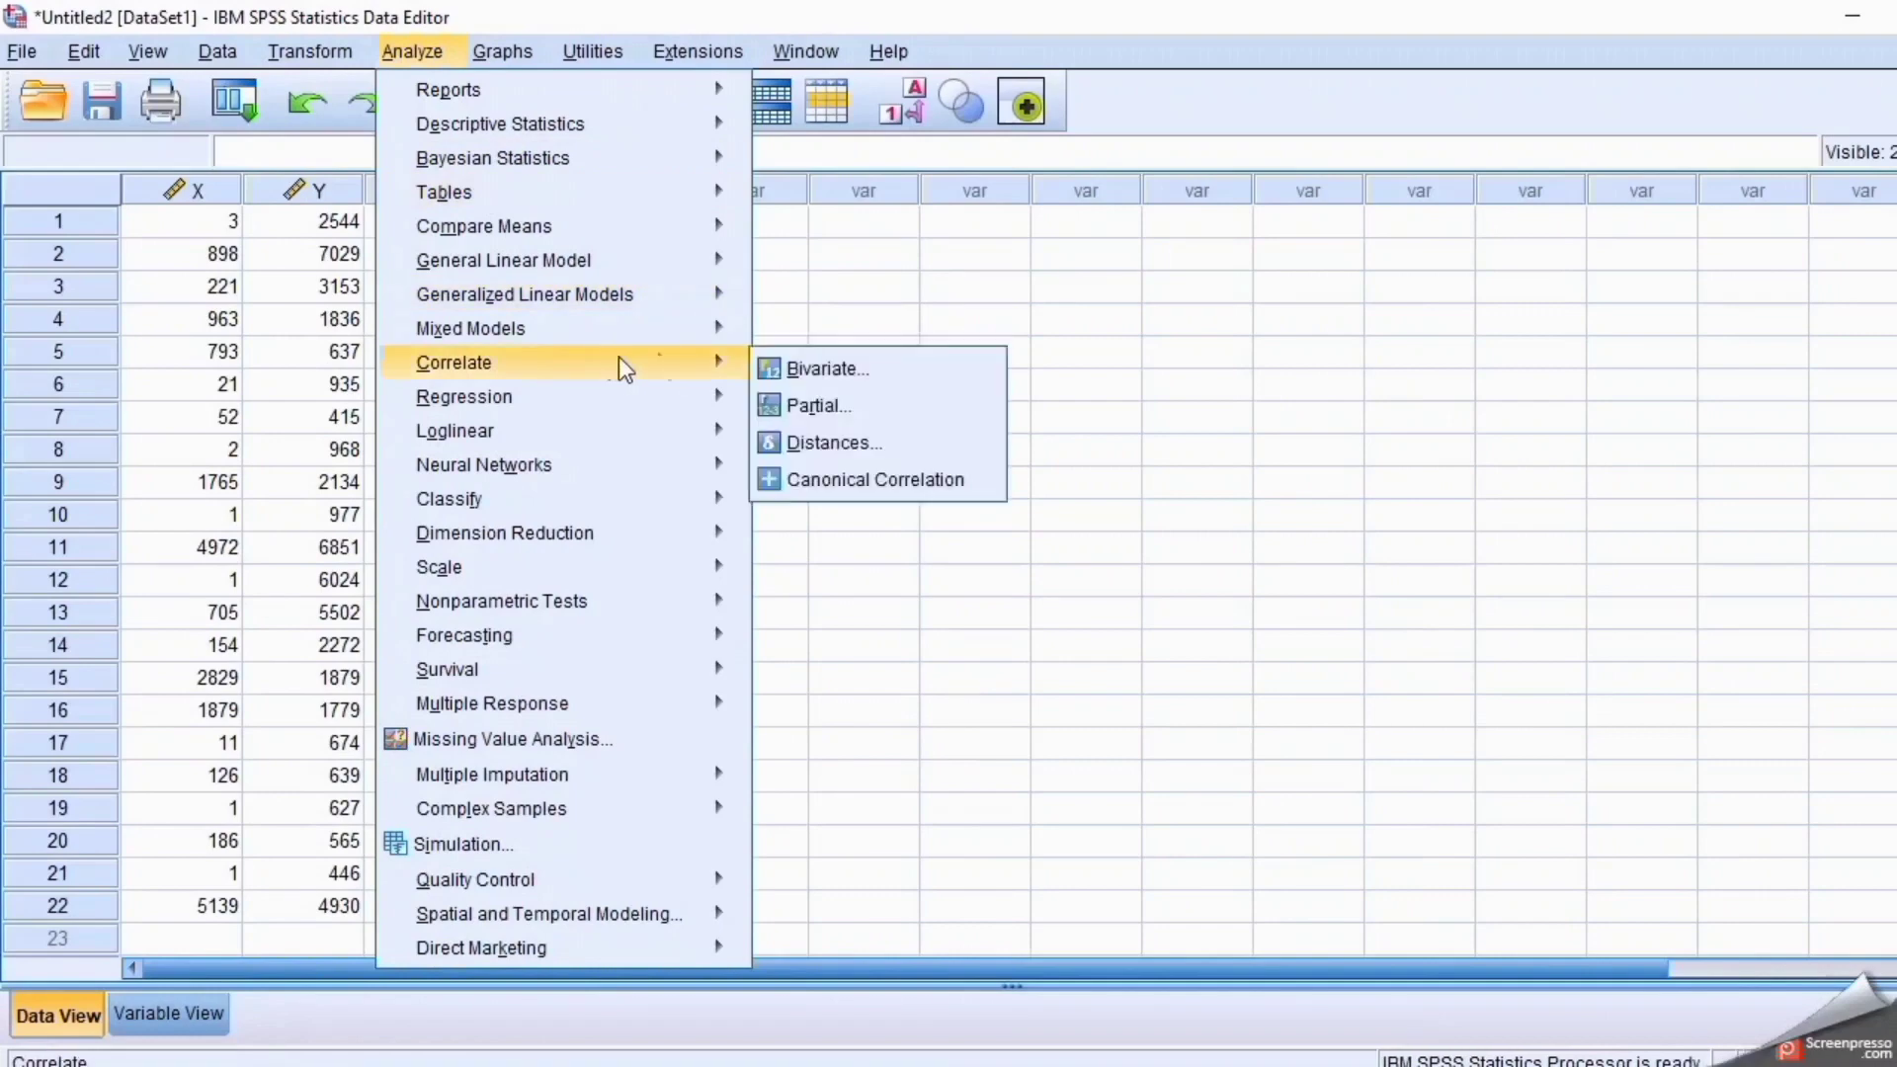
click(773, 383)
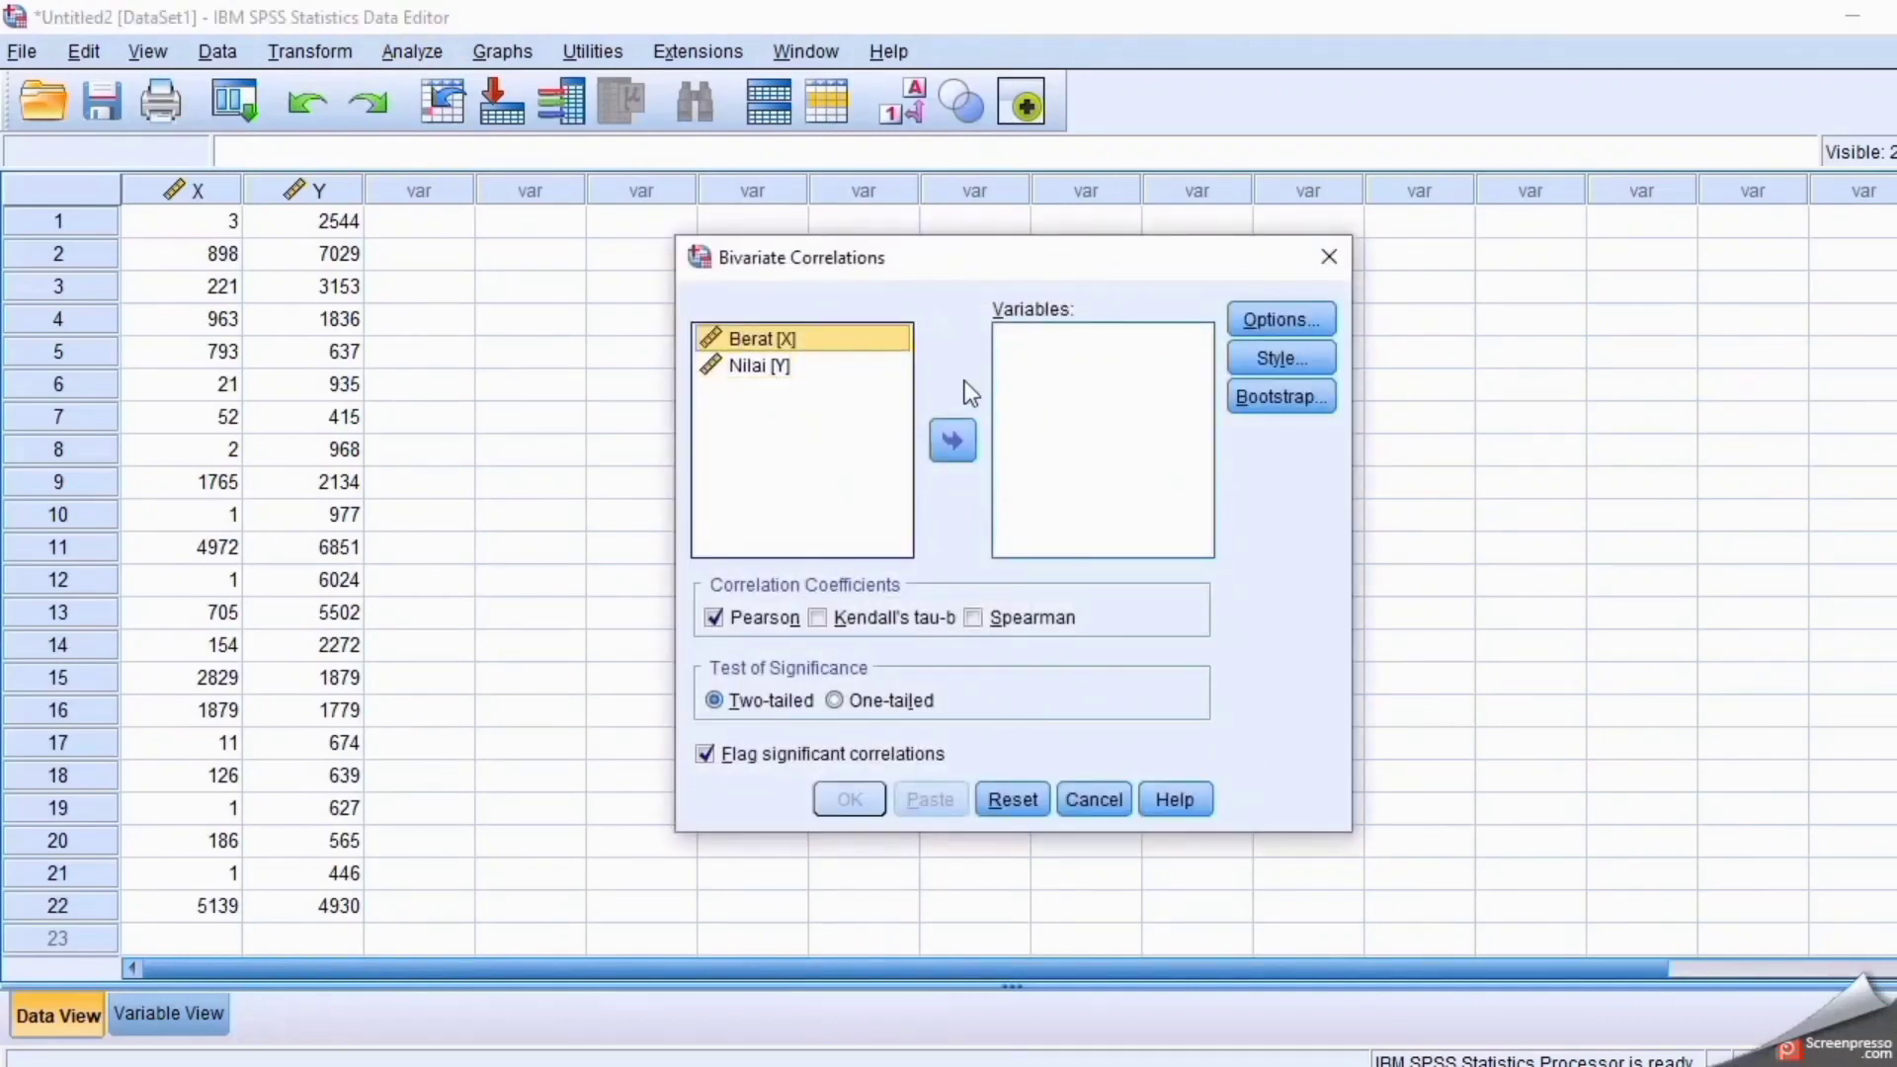
key(shift+Down)
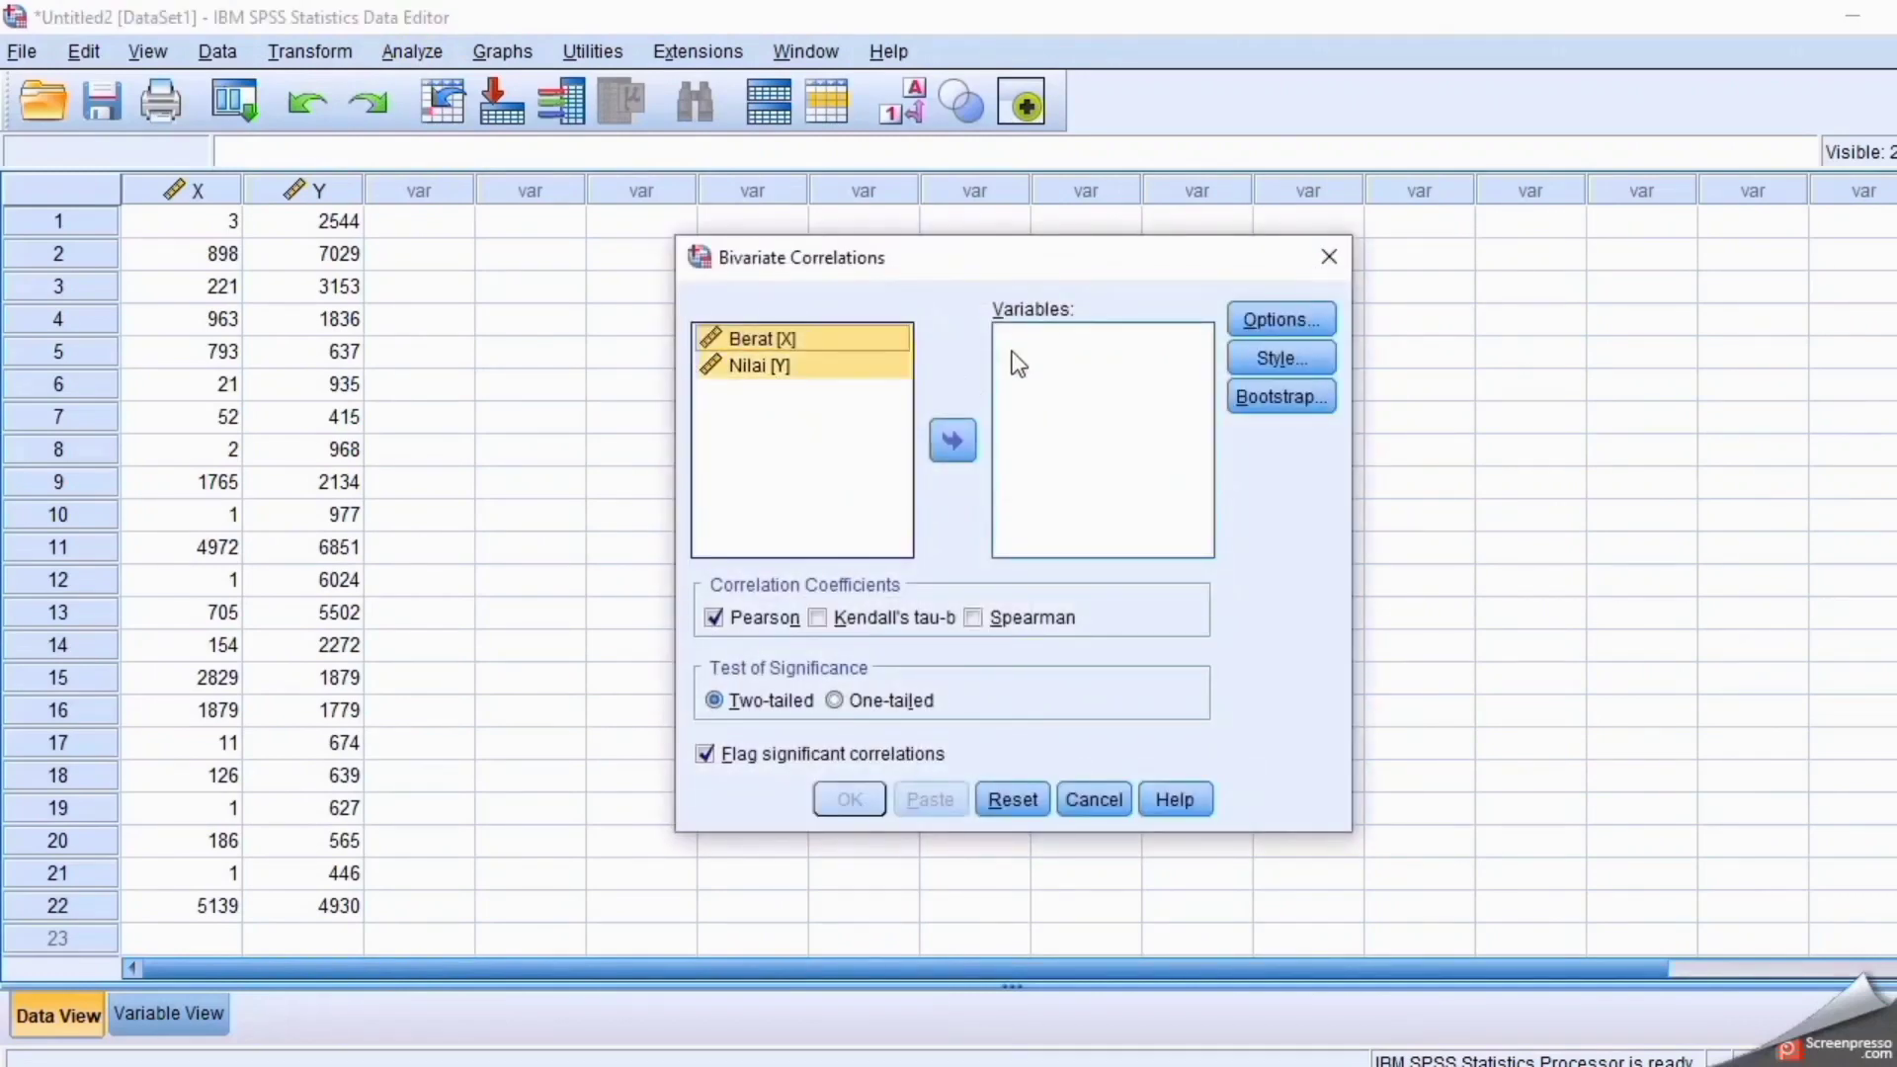
click(951, 441)
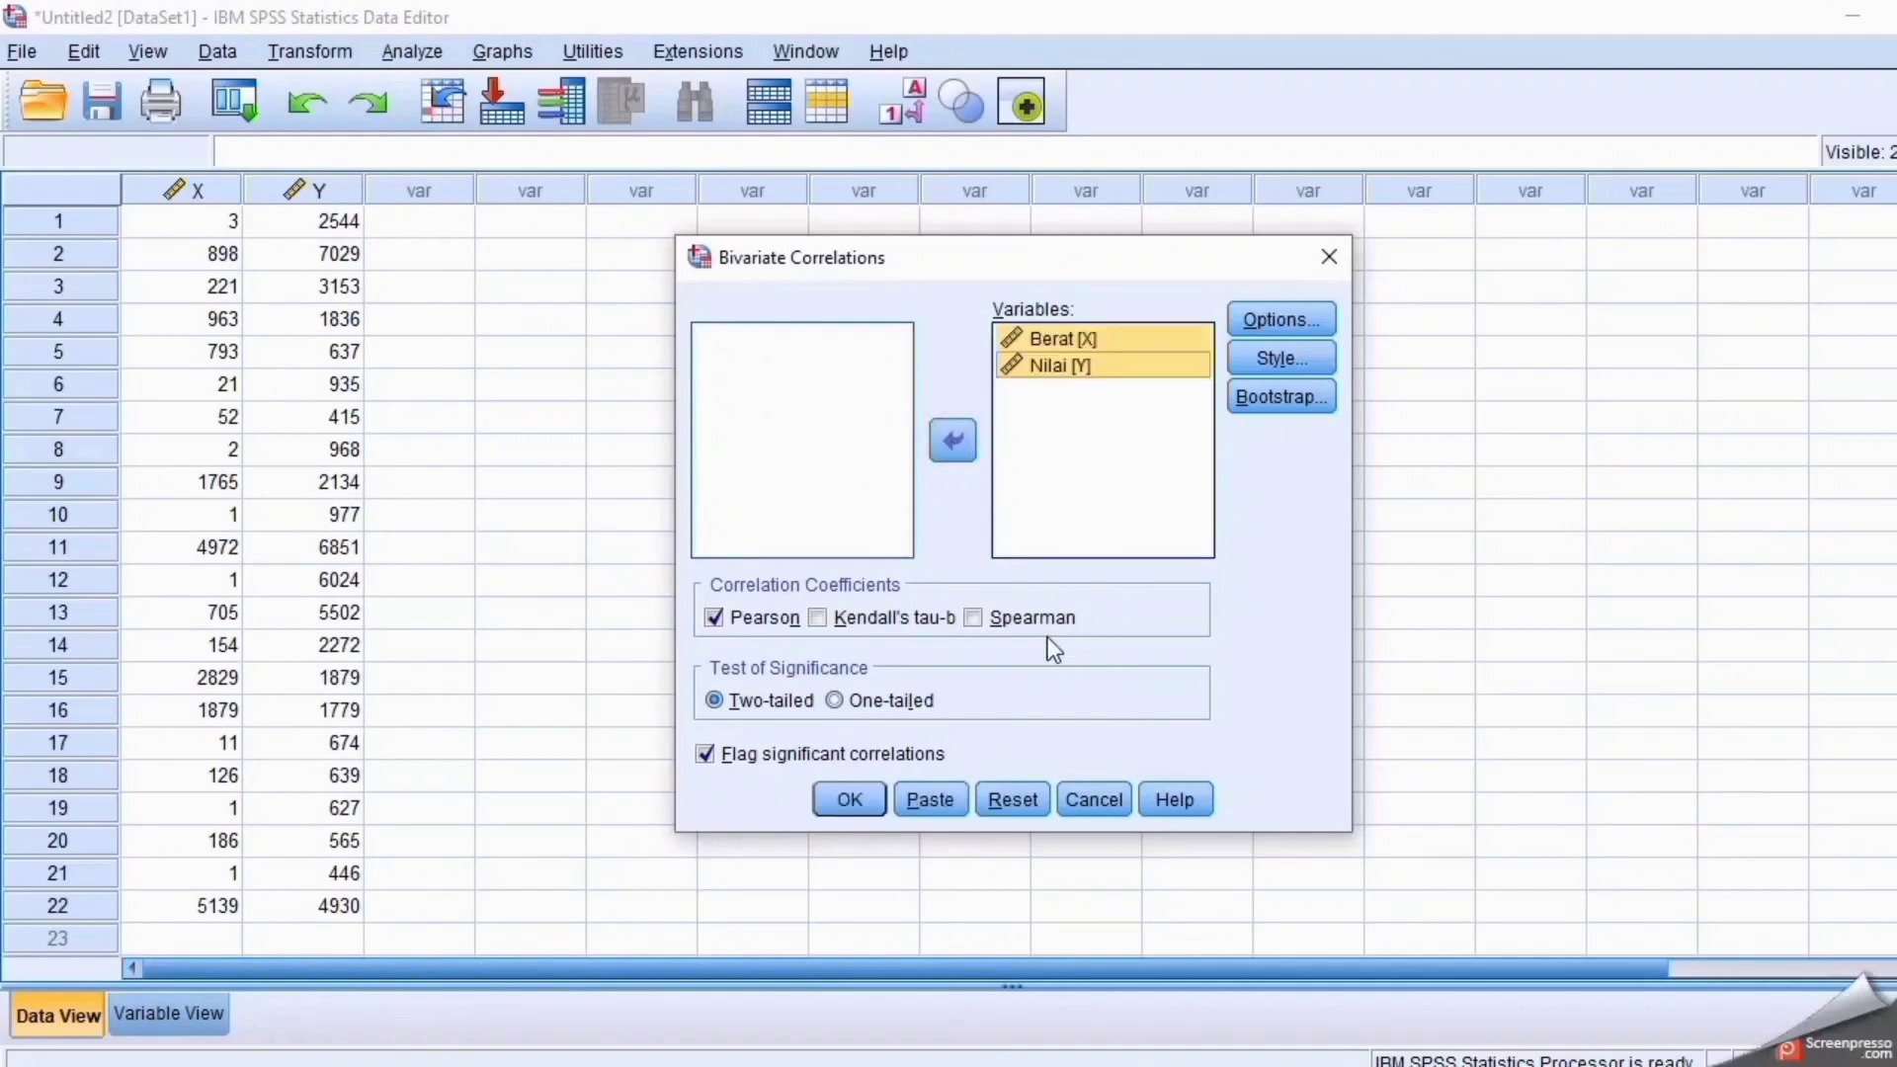
Choose the Spearman coefficient instead of Pearson, run the correlation, and examine the Correlations table in the output.
click(972, 616)
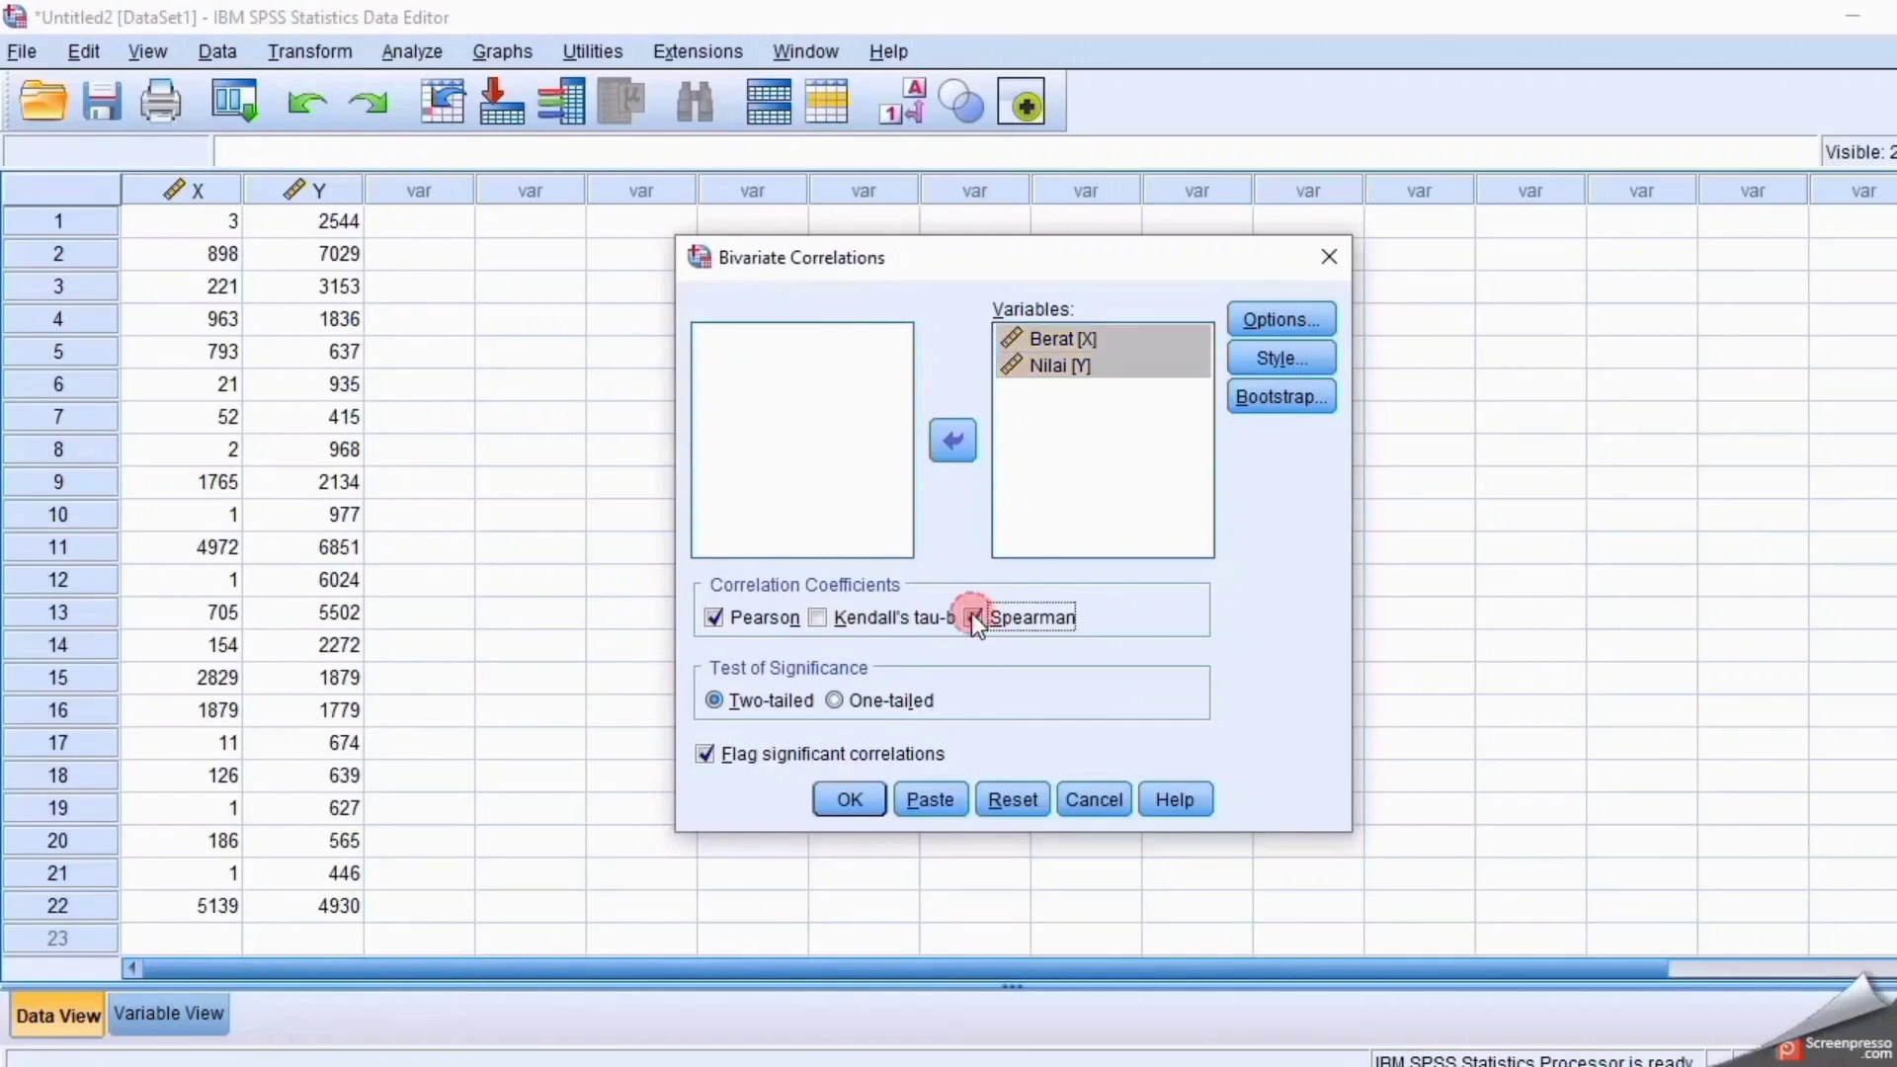
click(713, 618)
click(850, 798)
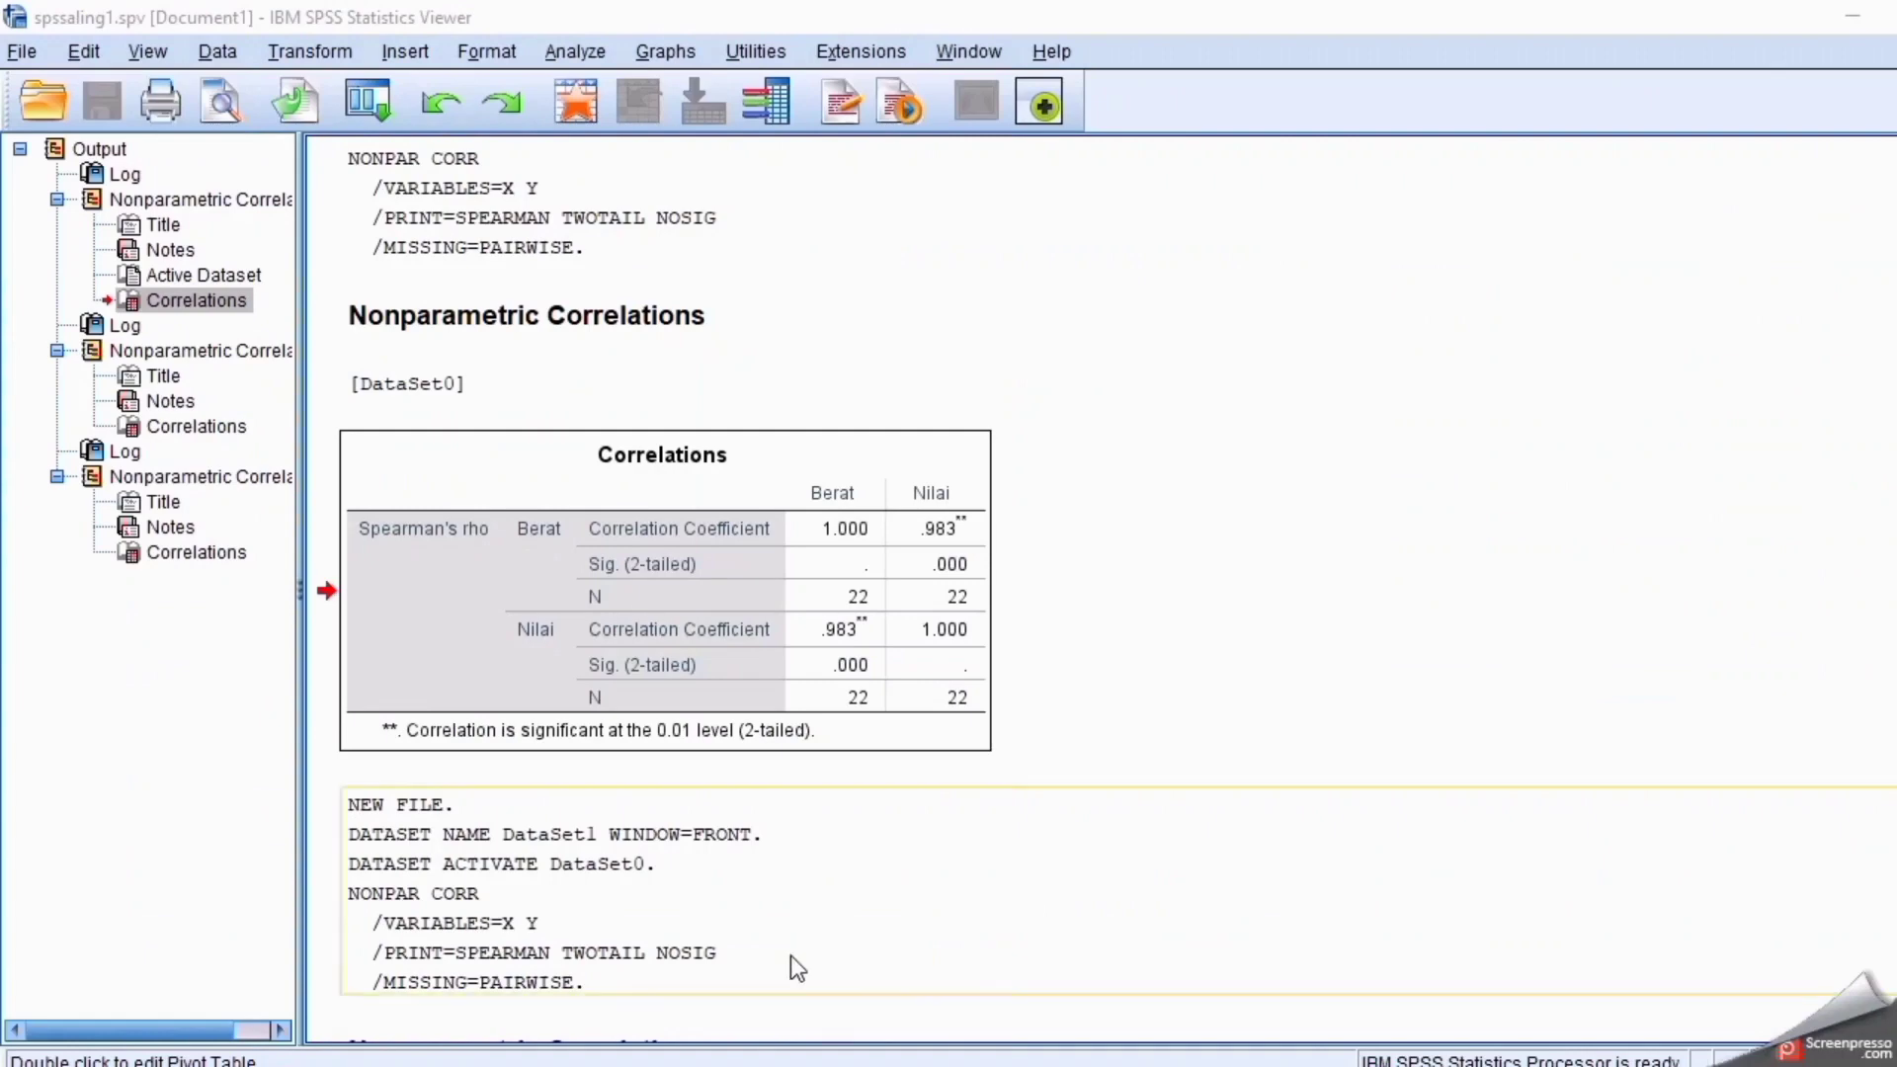
click(614, 681)
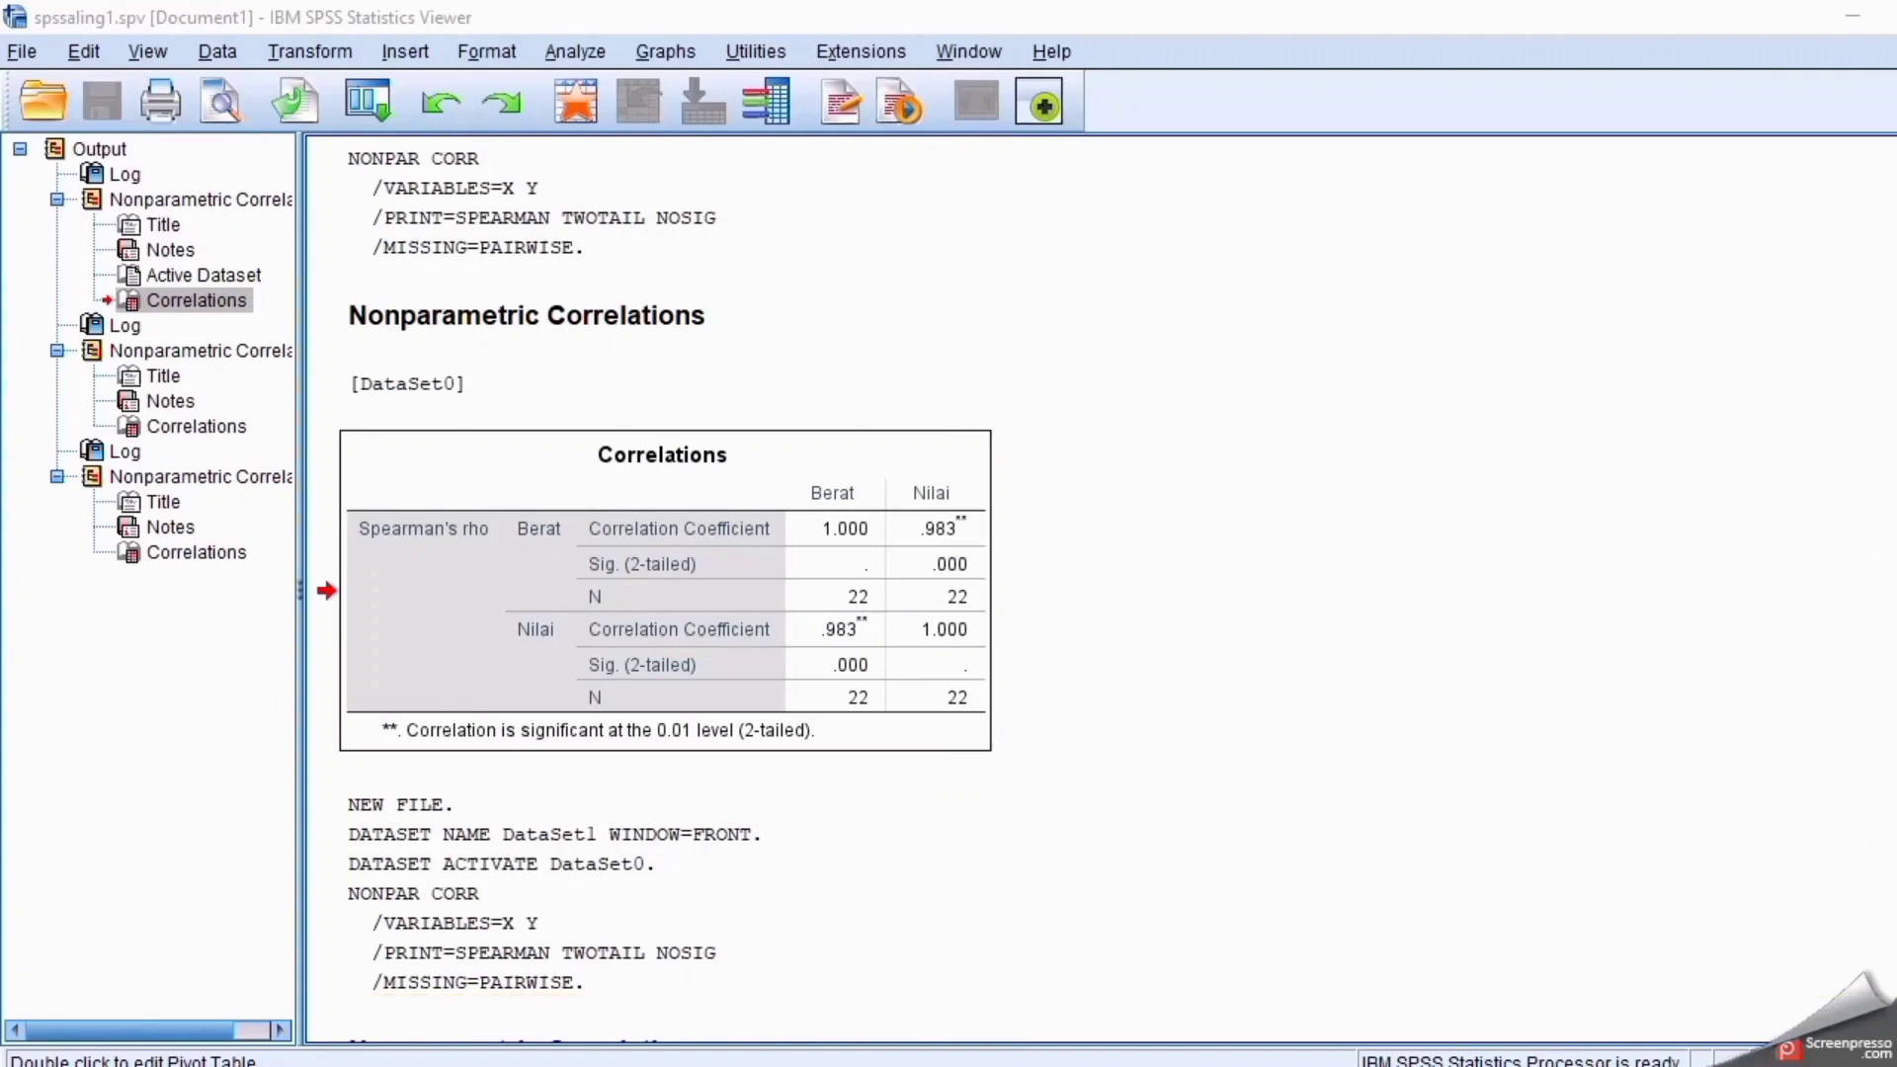
scroll(647, 593, down, 5)
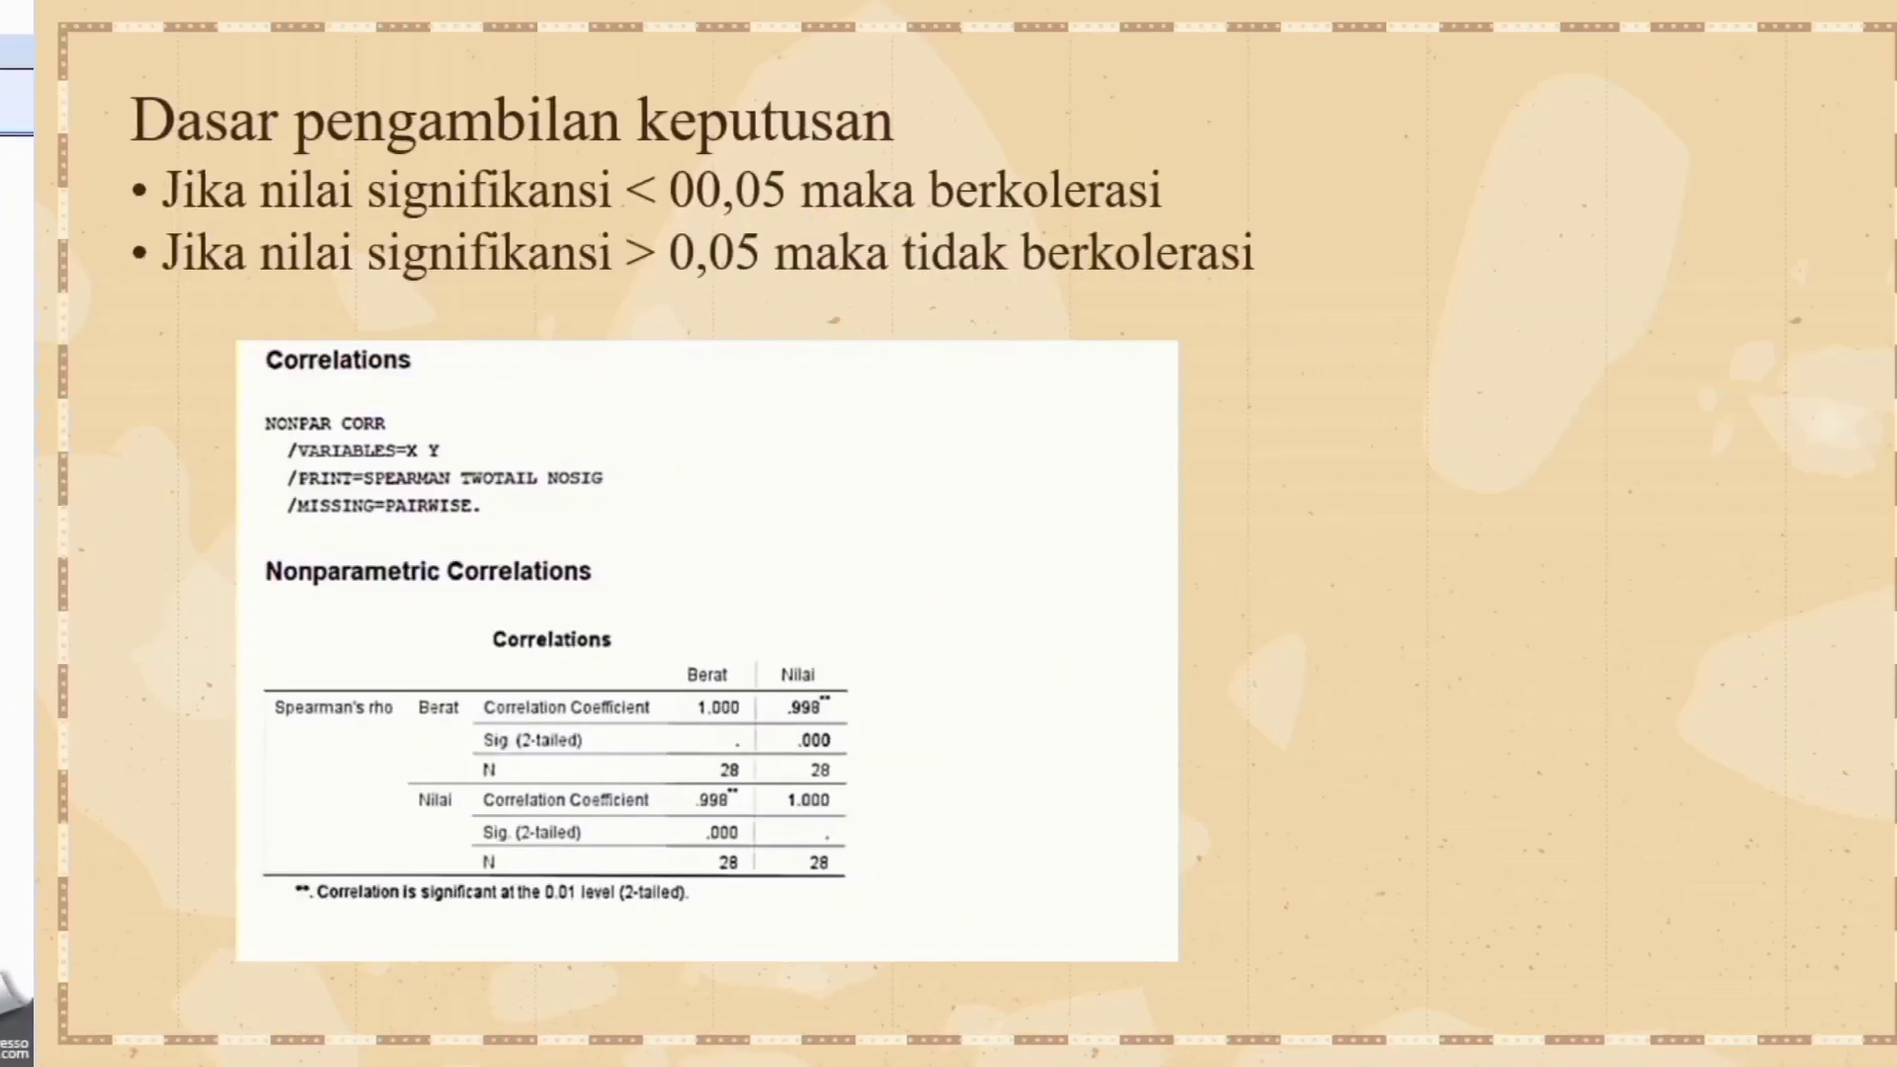